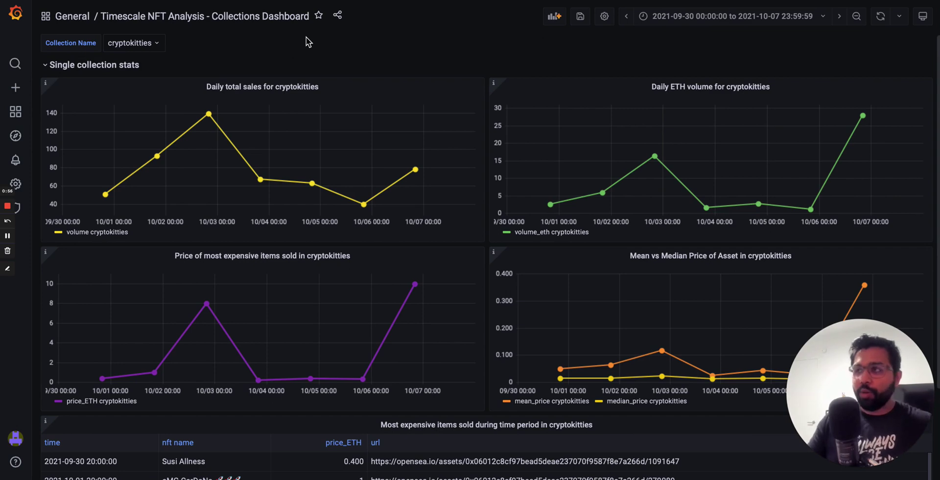
Open Configuration > Data sources and highlight the default TimescaleDB NFT Data PostgreSQL source
{"action": "mouse_move", "coordinate": [16, 183]}
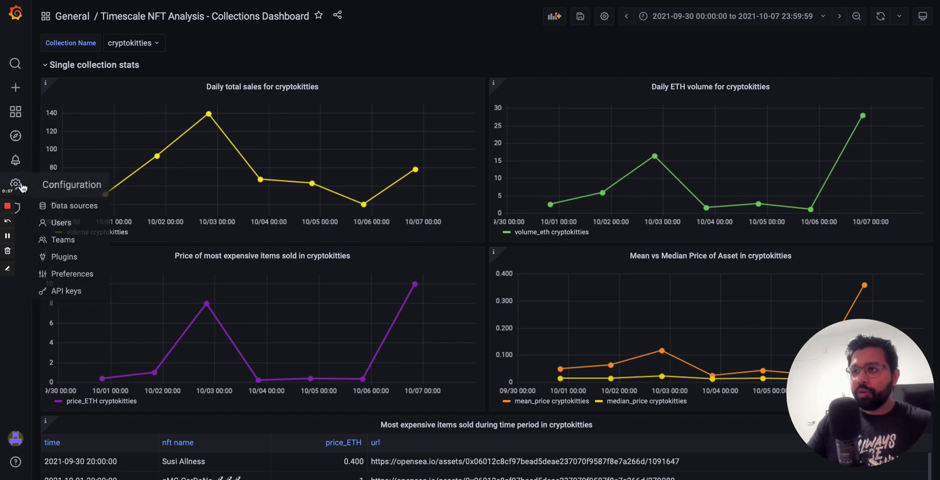
{"action": "left_click", "coordinate": [56, 207]}
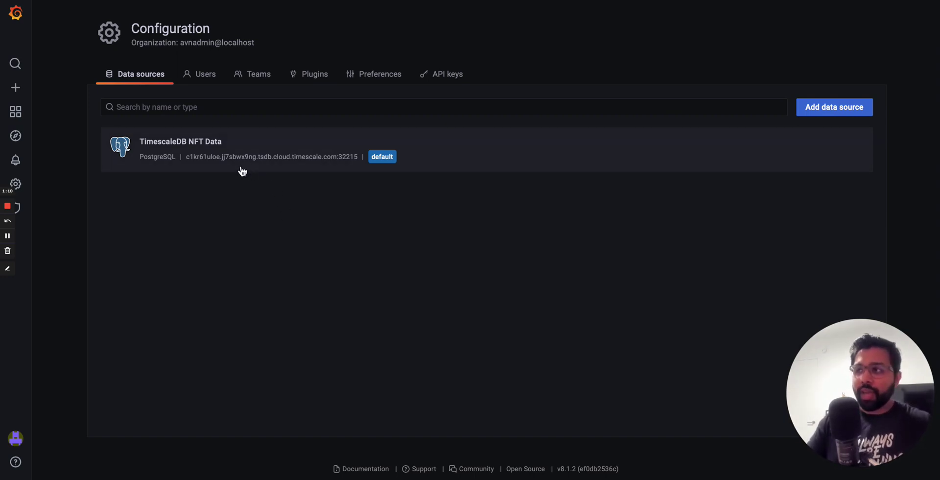
{"action": "mouse_move", "coordinate": [81, 112]}
{"action": "left_mouse_down"}
{"action": "mouse_move", "coordinate": [142, 181]}
{"action": "mouse_move", "coordinate": [444, 200]}
{"action": "left_mouse_up"}
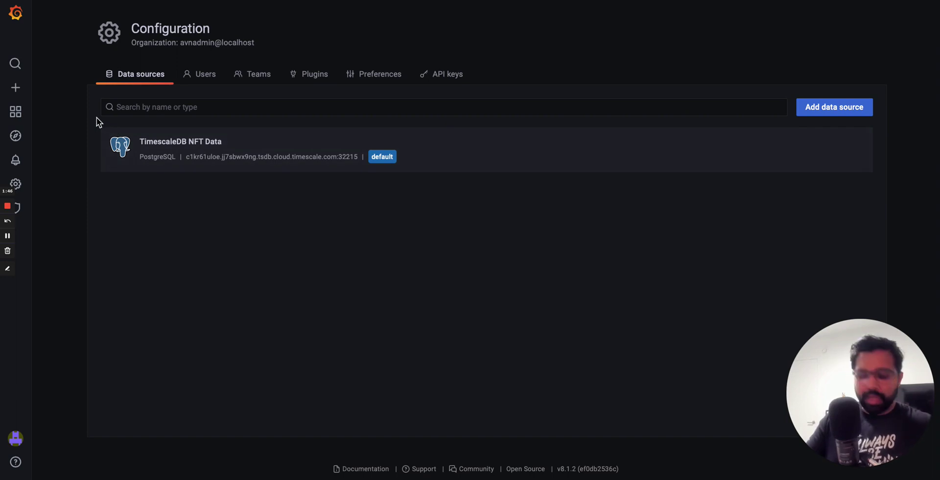
{"action": "mouse_move", "coordinate": [80, 110]}
{"action": "left_mouse_down"}
{"action": "mouse_move", "coordinate": [324, 185]}
{"action": "mouse_move", "coordinate": [441, 194]}
{"action": "left_mouse_up"}
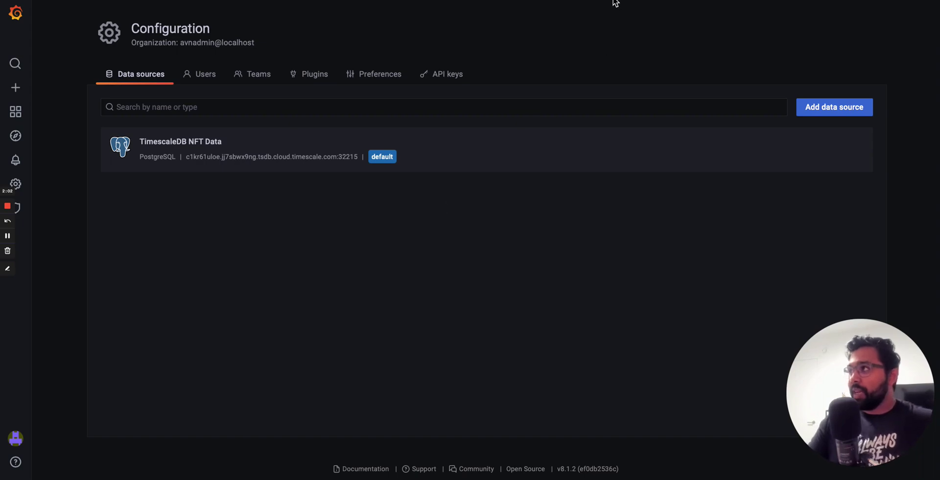
In GitHub, go from nft-starter-kit to pre-built-dashboards/grafana-collections.json and view the file
{"action": "key", "text": "ctrl+Tab"}
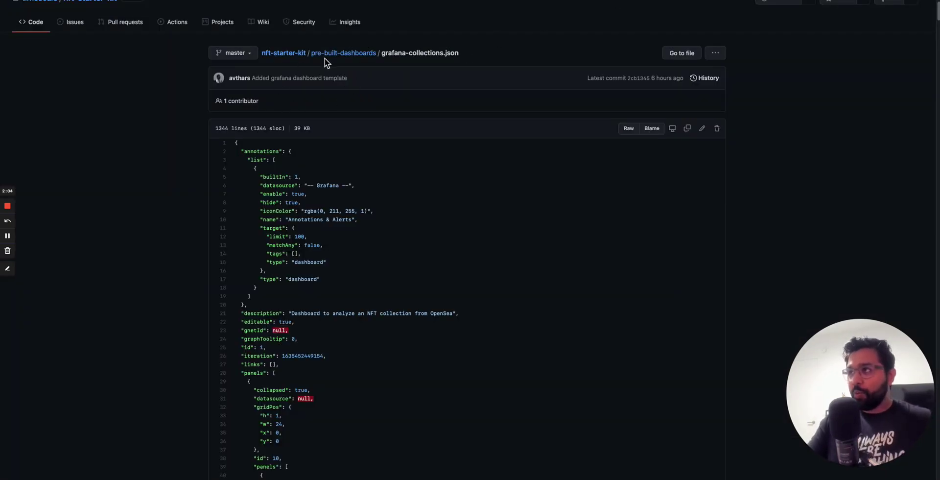
{"action": "left_click", "coordinate": [289, 50]}
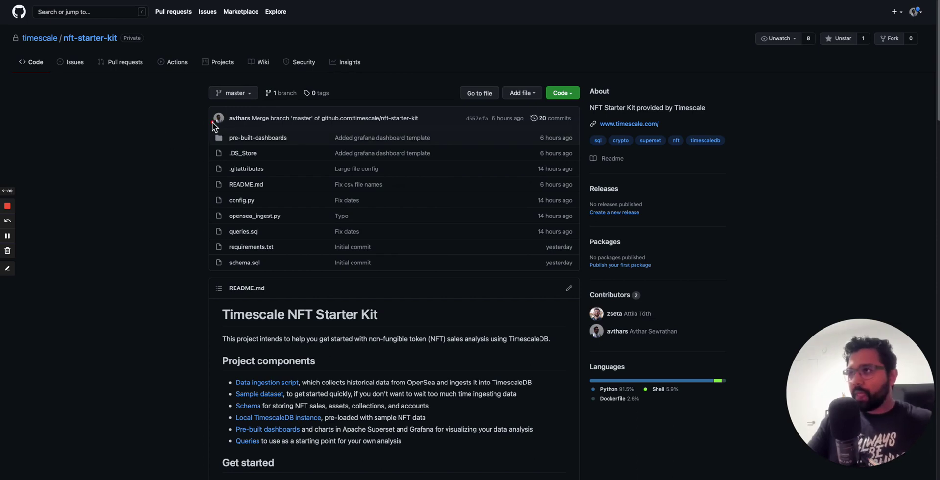
{"action": "left_click_drag", "start_coordinate": [198, 115], "coordinate": [342, 156]}
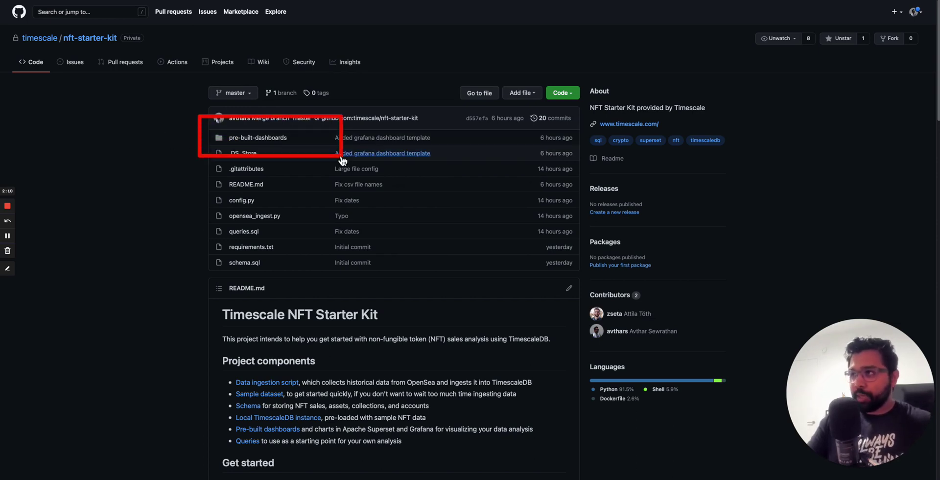
{"action": "left_click", "coordinate": [274, 138]}
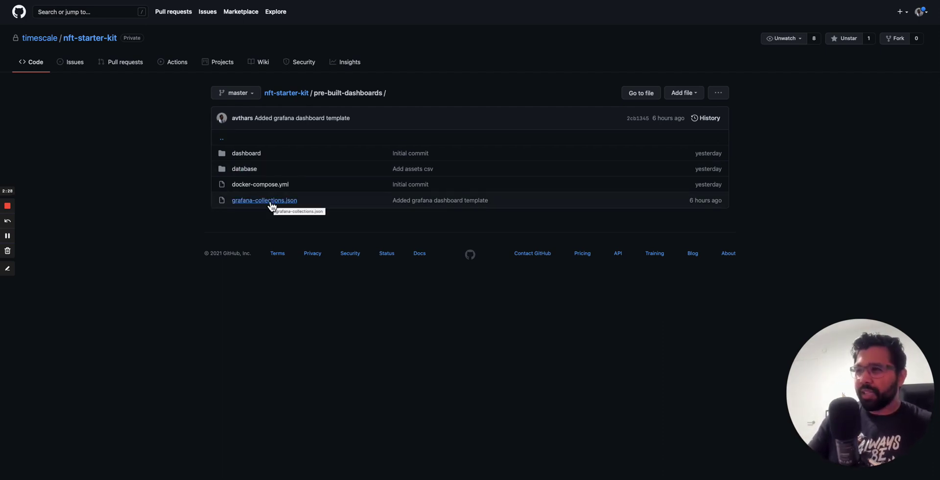
{"action": "left_click_drag", "start_coordinate": [206, 191], "coordinate": [323, 216]}
{"action": "left_click", "coordinate": [287, 201]}
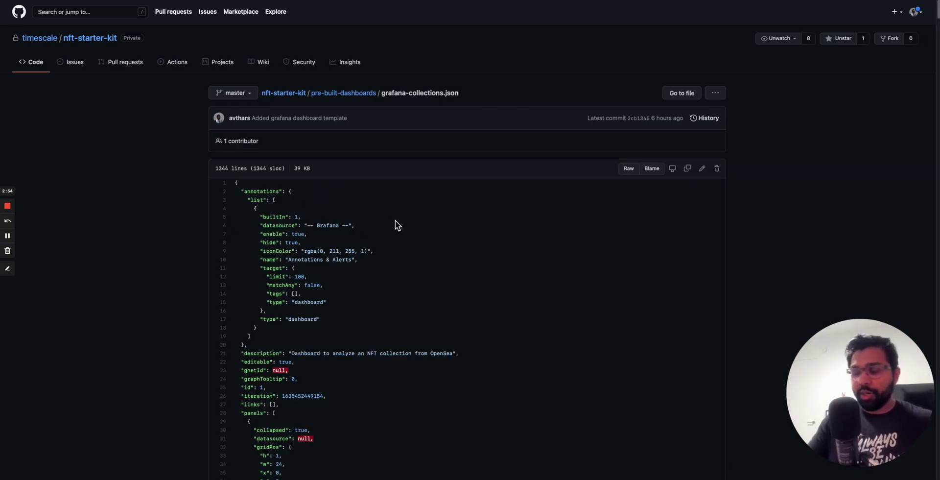
{"action": "scroll", "coordinate": [395, 223], "scroll_direction": "down", "scroll_amount": 1}
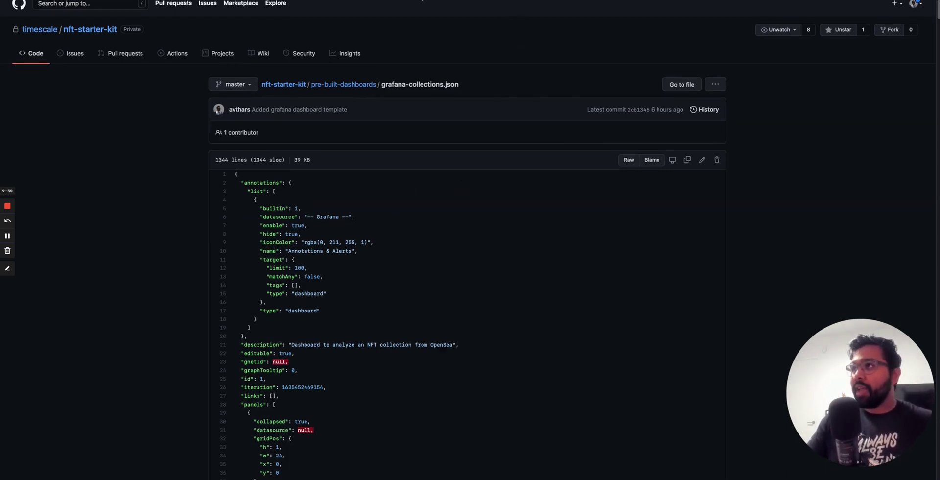
Paste the copied dashboard JSON into Grafana's Import page and load it
{"action": "key", "text": "ctrl+Tab"}
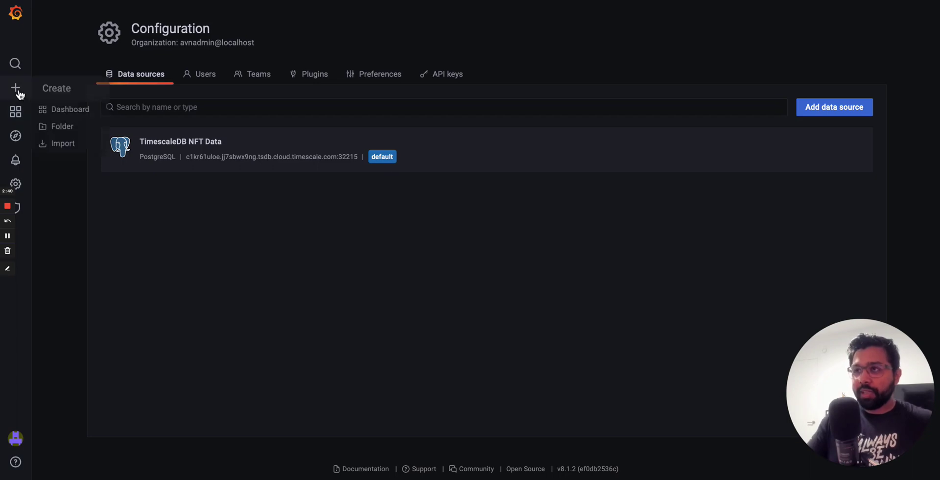
{"action": "left_click", "coordinate": [17, 92]}
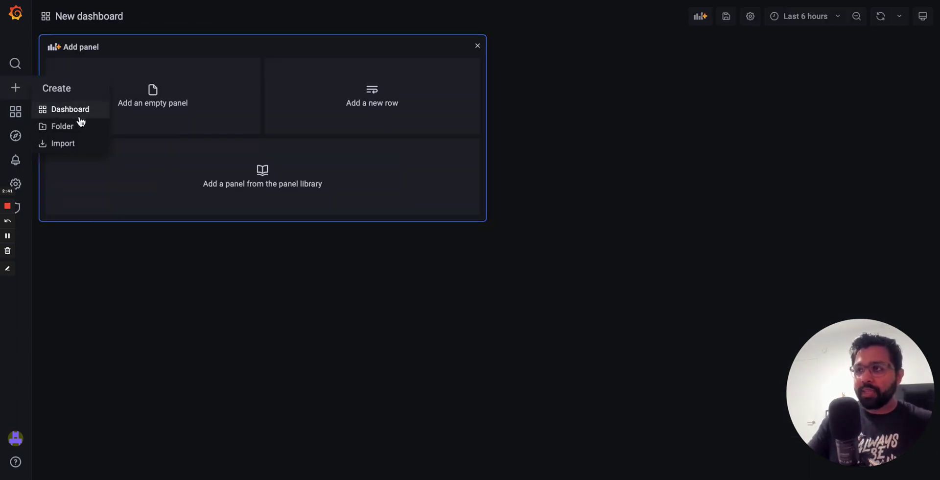
{"action": "left_click", "coordinate": [74, 147]}
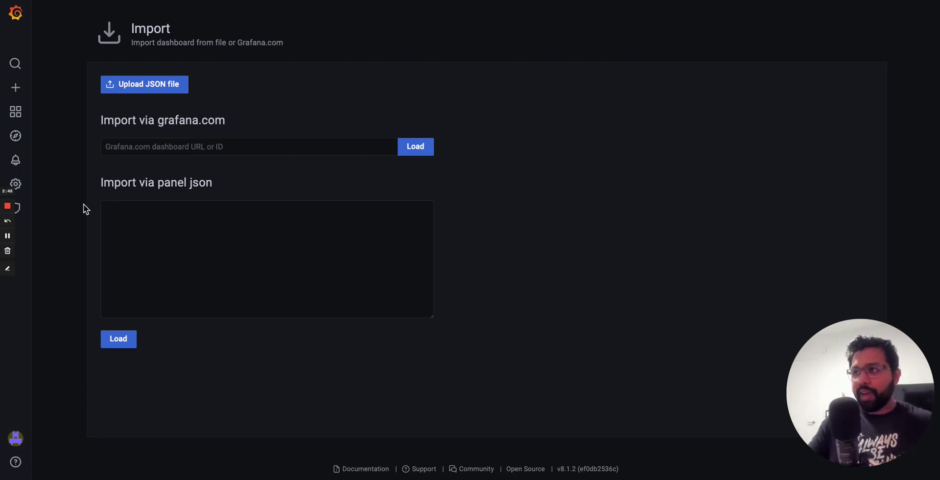
{"action": "left_click", "coordinate": [210, 217]}
{"action": "key", "text": "ctrl+v"}
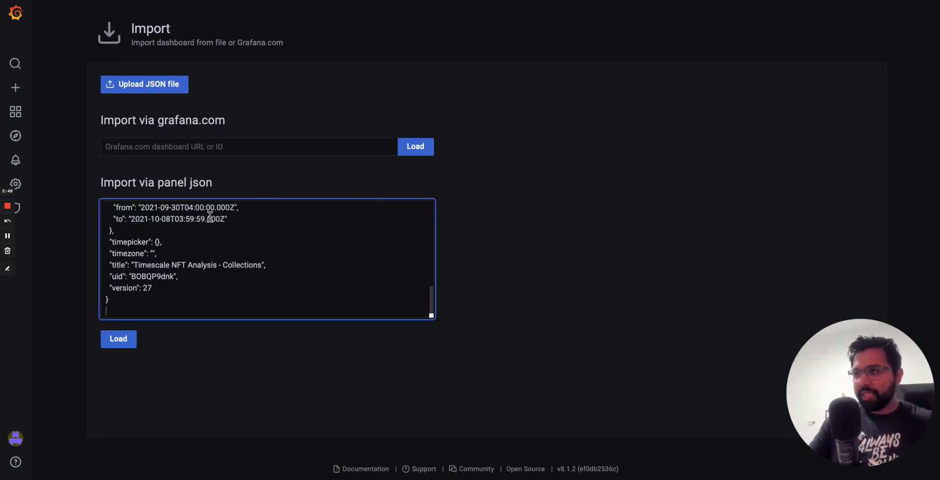
{"action": "mouse_move", "coordinate": [69, 162]}
{"action": "left_mouse_down"}
{"action": "mouse_move", "coordinate": [89, 208]}
{"action": "mouse_move", "coordinate": [478, 392]}
{"action": "left_mouse_up"}
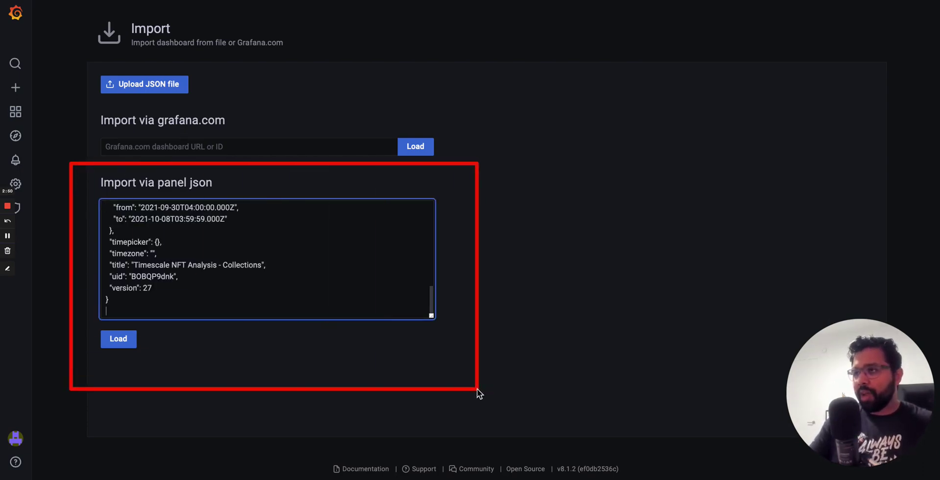
{"action": "left_click", "coordinate": [114, 345]}
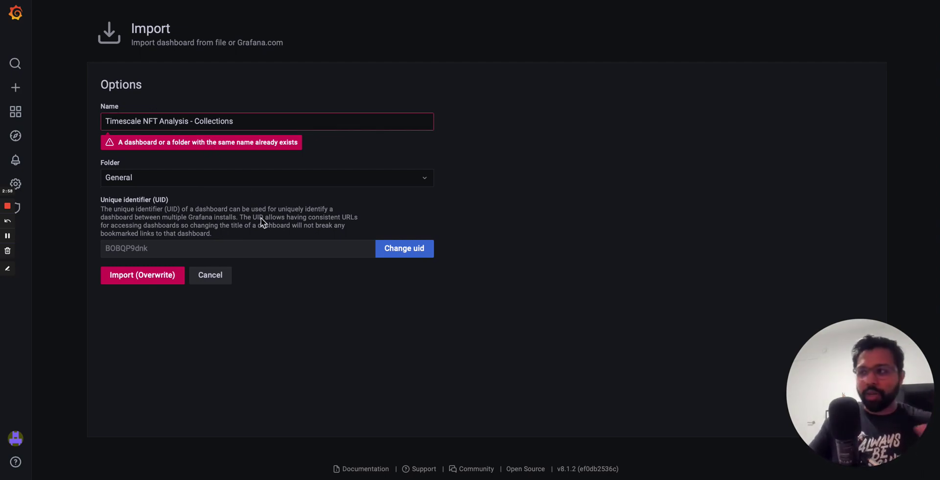
Append 'Dashboards' to the name, end the UID with 'aaa', and import the dashboard
{"action": "left_click", "coordinate": [239, 123]}
{"action": "type", "text": "Das"}
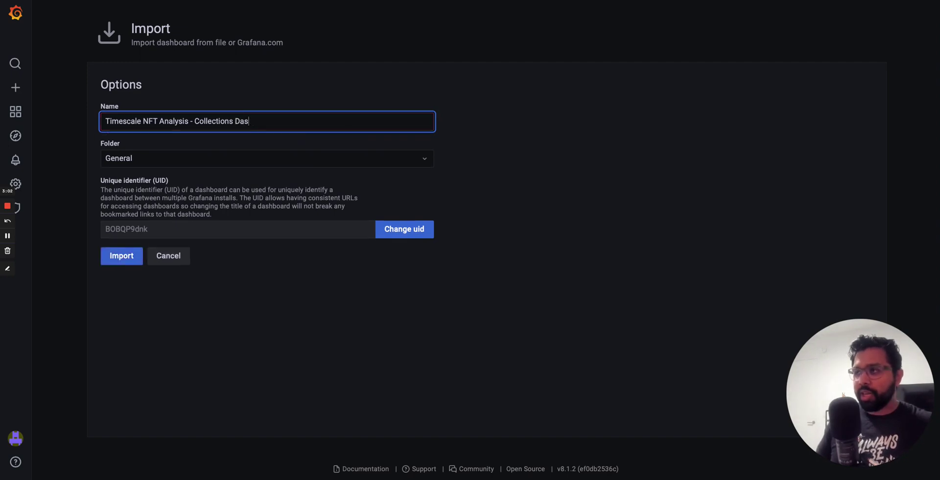
{"action": "type", "text": "hboard"}
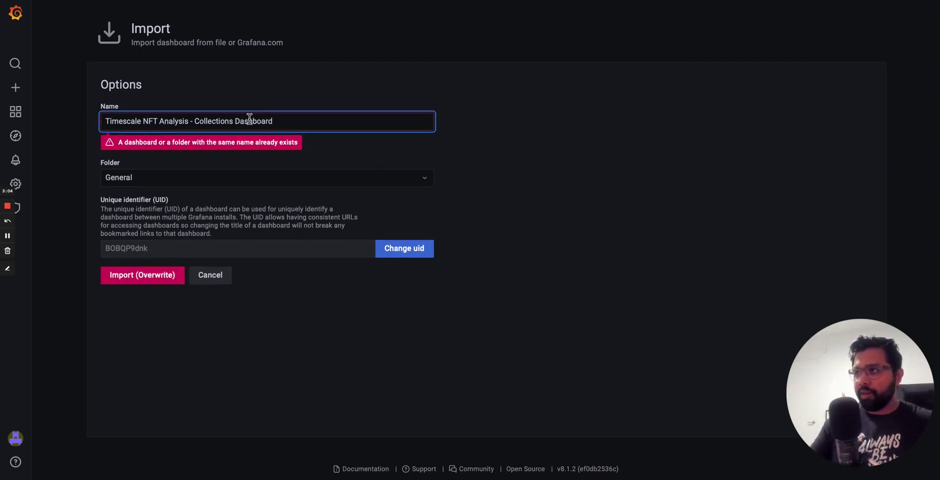
{"action": "type", "text": "s"}
{"action": "left_click", "coordinate": [317, 142]}
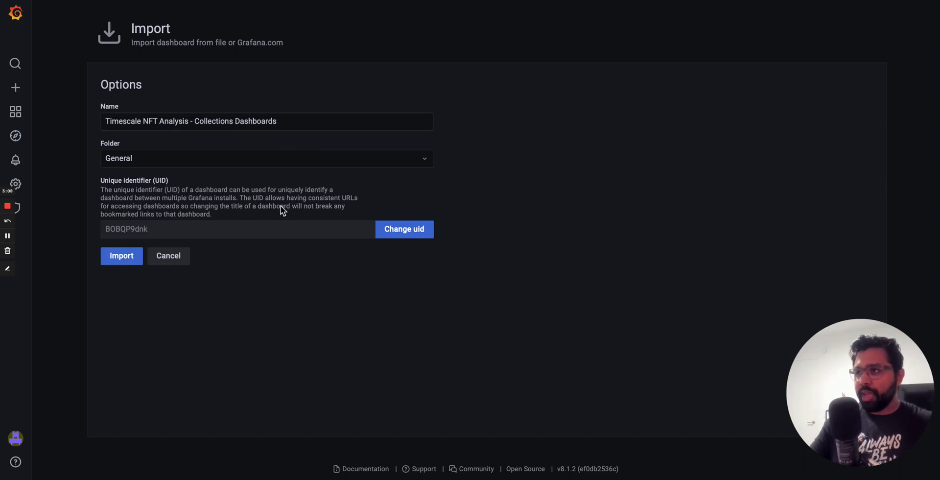
{"action": "left_click", "coordinate": [410, 234]}
{"action": "left_click", "coordinate": [225, 229]}
{"action": "key", "text": "BackSpace"}
{"action": "key", "text": "BackSpace"}
{"action": "key", "text": "BackSpace"}
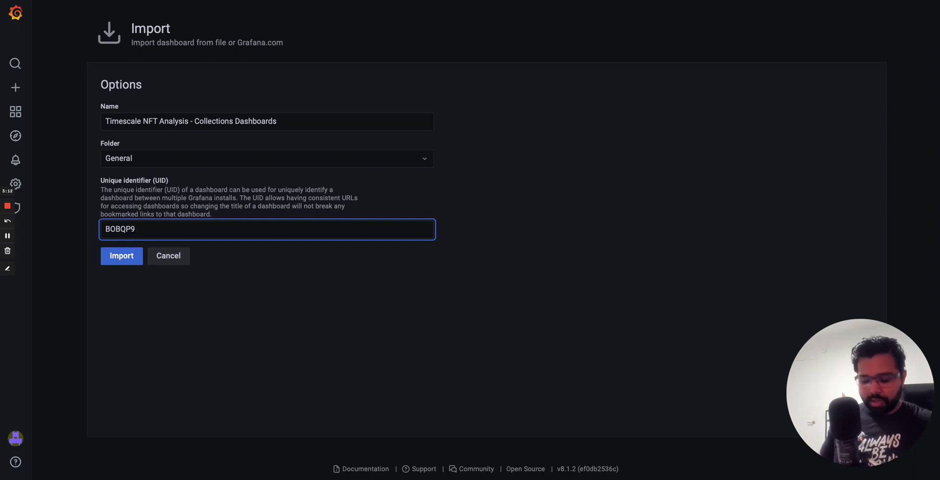
{"action": "type", "text": "aaa"}
{"action": "left_click", "coordinate": [257, 276]}
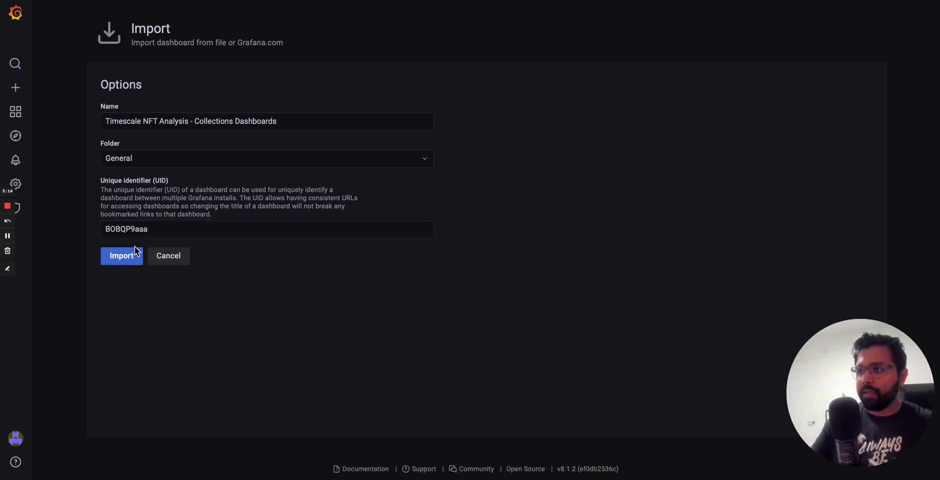
{"action": "left_click", "coordinate": [121, 258]}
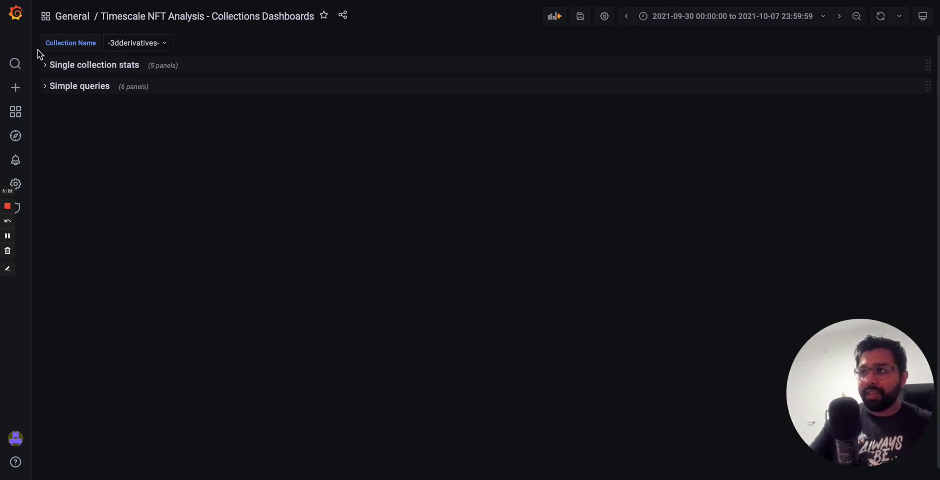
Expand the Single collection stats row to reveal the five -3dderivatives- panels
{"action": "mouse_move", "coordinate": [38, 49]}
{"action": "left_mouse_down"}
{"action": "mouse_move", "coordinate": [45, 61]}
{"action": "mouse_move", "coordinate": [194, 78]}
{"action": "left_mouse_up"}
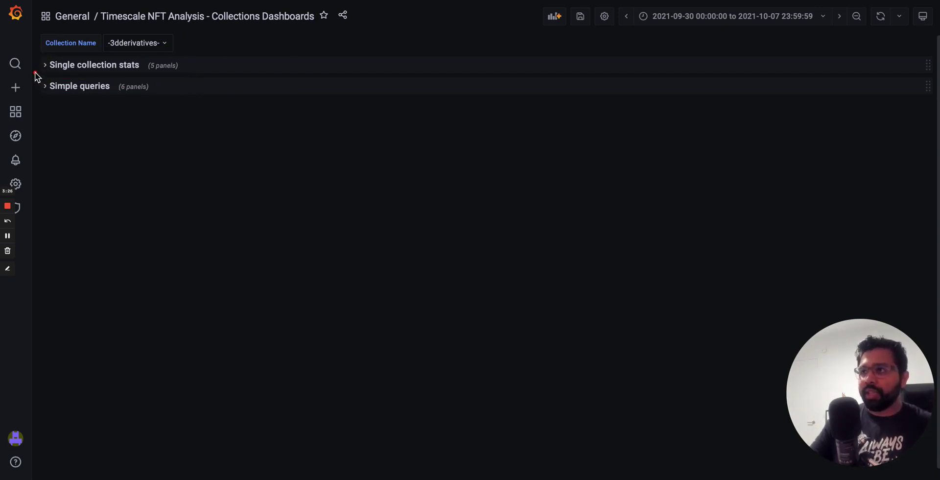
{"action": "left_click_drag", "start_coordinate": [34, 74], "coordinate": [191, 127]}
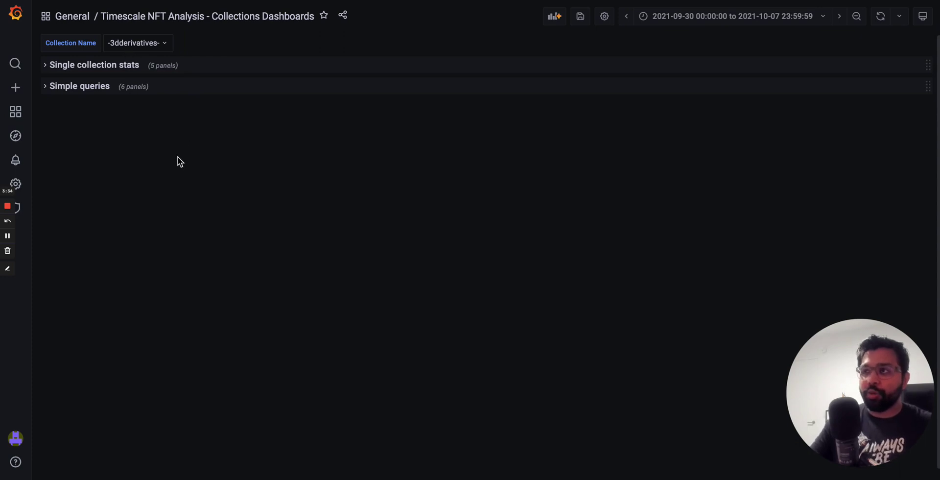
{"action": "left_click", "coordinate": [46, 65]}
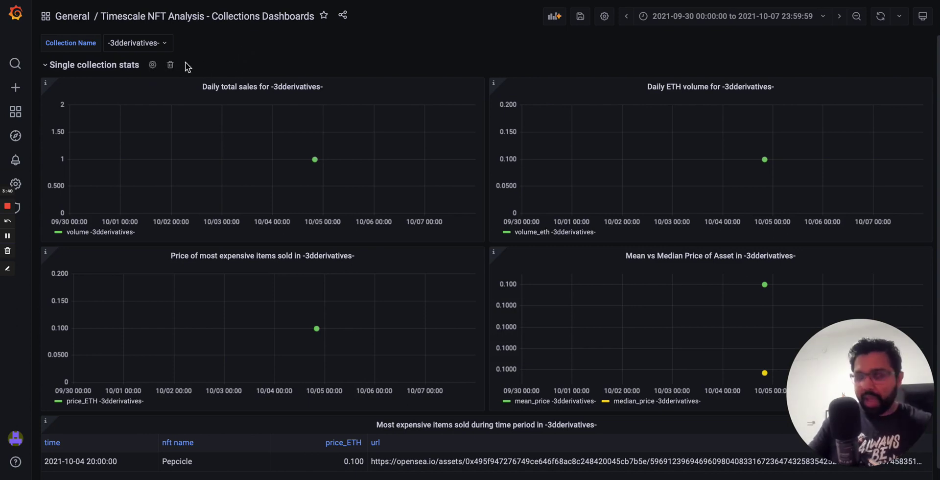
Set the Collection Name variable to cryptopunks and review the updated panels
{"action": "mouse_move", "coordinate": [39, 27]}
{"action": "left_mouse_down"}
{"action": "mouse_move", "coordinate": [202, 45]}
{"action": "mouse_move", "coordinate": [207, 55]}
{"action": "left_mouse_up"}
{"action": "left_click", "coordinate": [139, 43]}
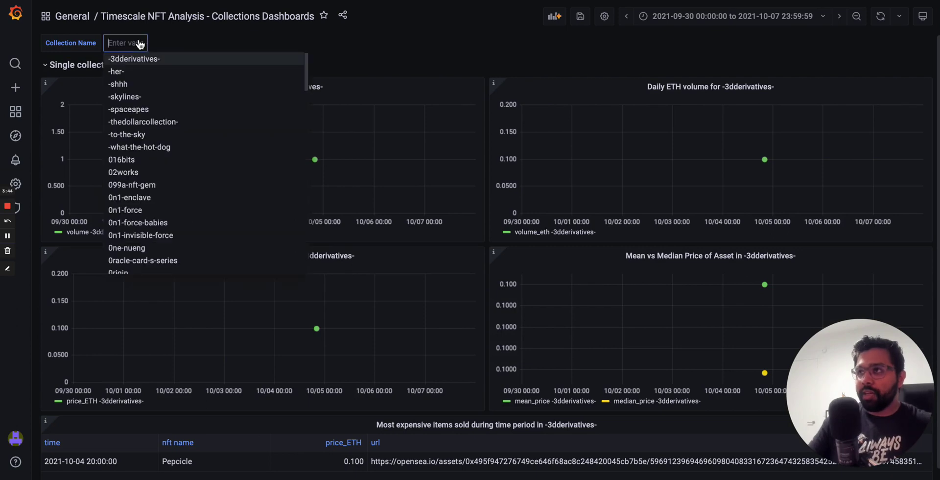
{"action": "type", "text": "cryp"}
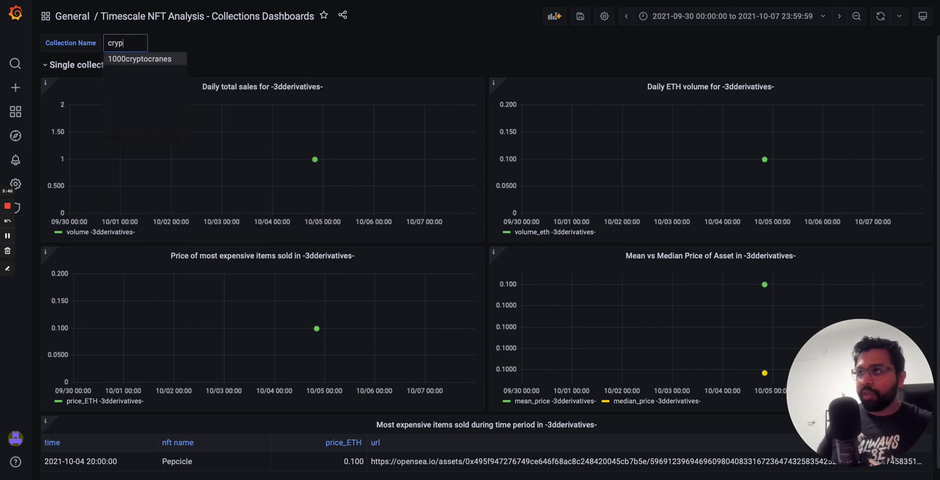
{"action": "type", "text": "topunks"}
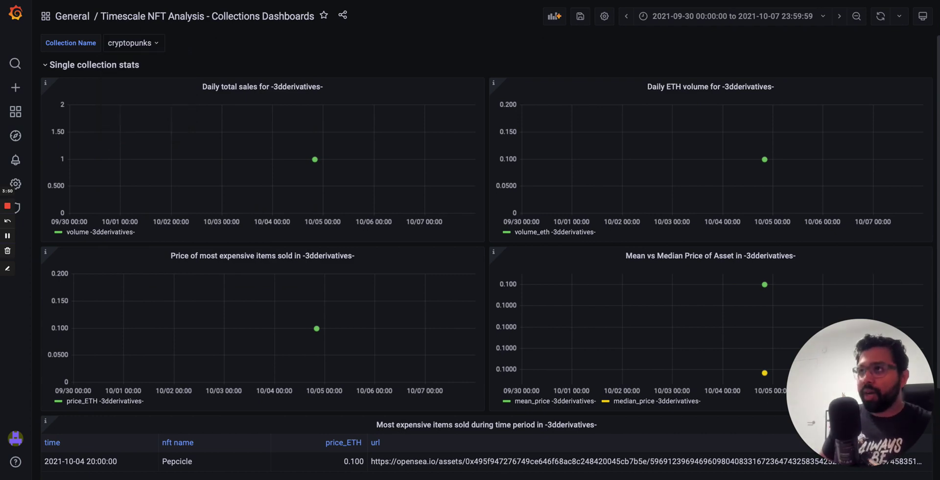
{"action": "key", "text": "Return"}
{"action": "scroll", "coordinate": [368, 49], "scroll_direction": "down", "scroll_amount": 1}
{"action": "mouse_move", "coordinate": [37, 62]}
{"action": "left_mouse_down"}
{"action": "mouse_move", "coordinate": [101, 211]}
{"action": "mouse_move", "coordinate": [866, 409]}
{"action": "mouse_move", "coordinate": [938, 409]}
{"action": "left_mouse_up"}
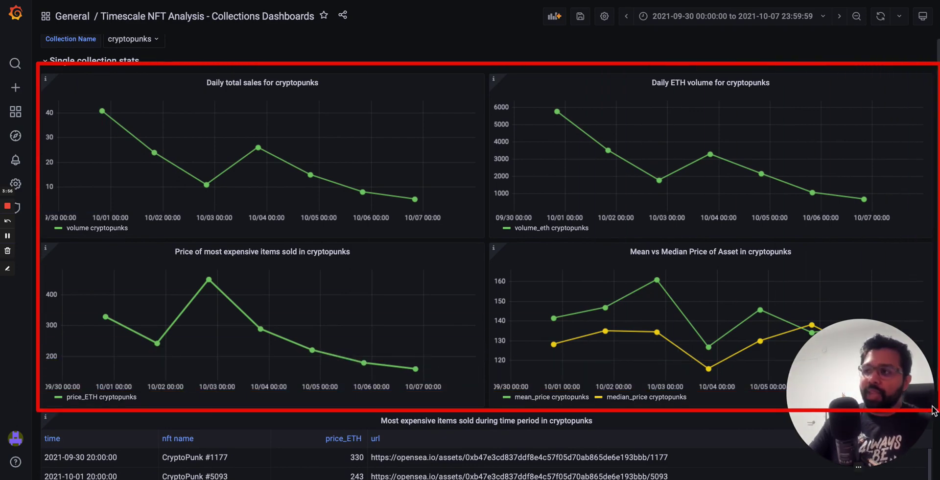
Switch the Collection Name variable to cryptokitties
{"action": "left_click", "coordinate": [123, 43]}
{"action": "type", "text": "crypto"}
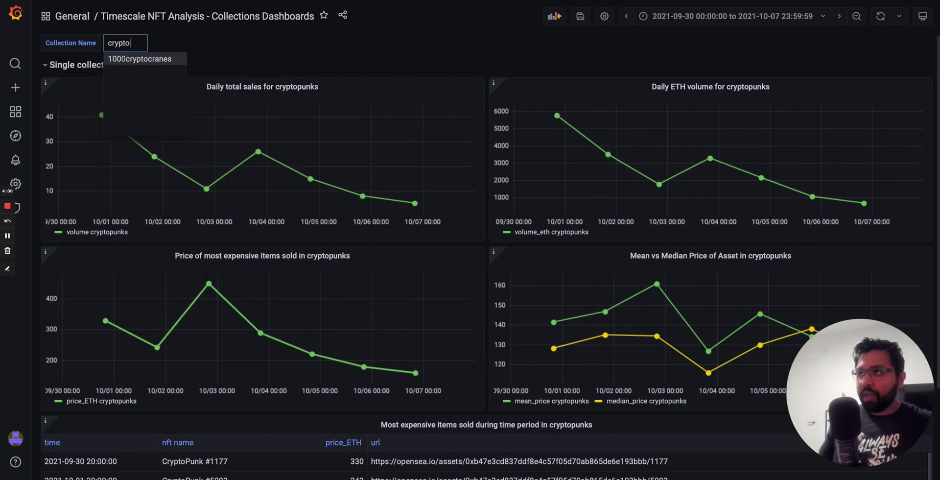
{"action": "type", "text": "kitties"}
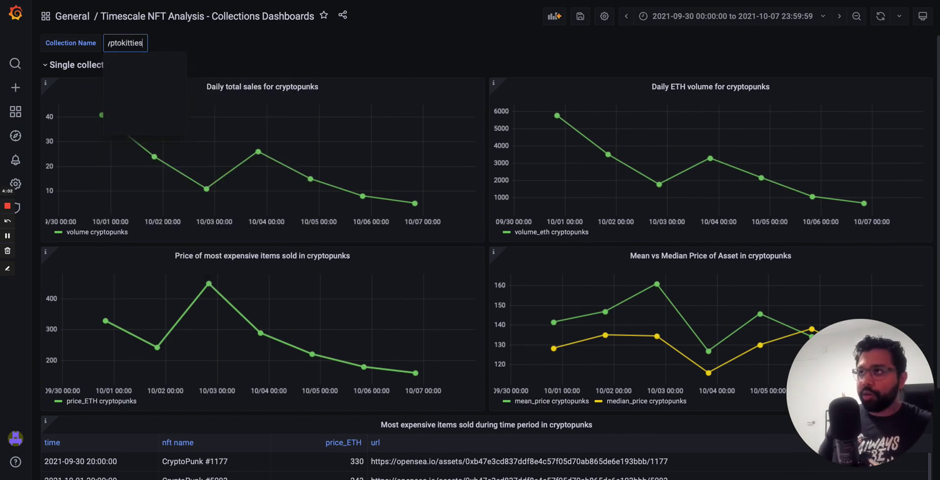
{"action": "key", "text": "Return"}
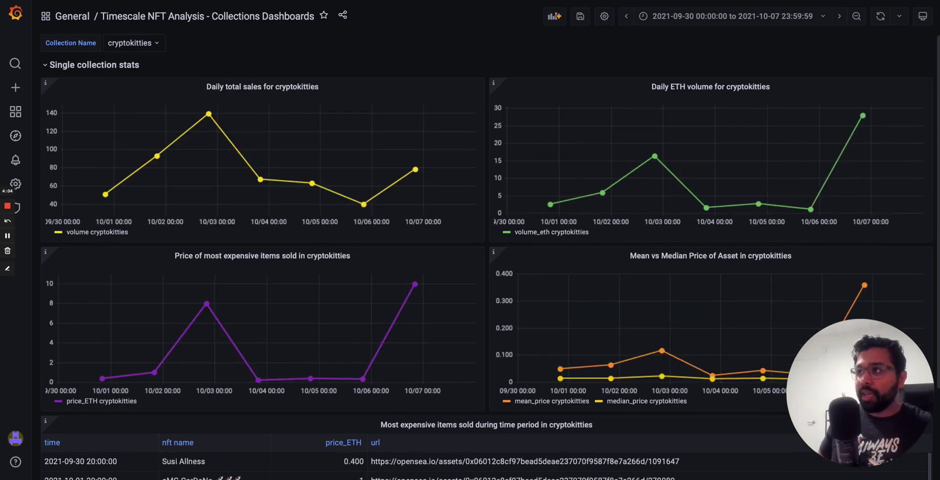
{"action": "scroll", "coordinate": [310, 146], "scroll_direction": "down", "scroll_amount": 1}
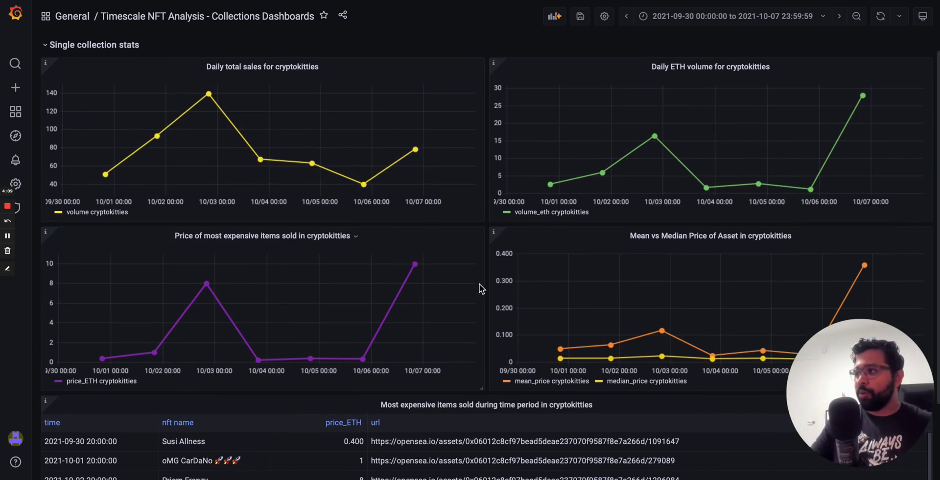
Scroll through the cryptokitties daily sales, ETH volume and price charts
{"action": "scroll", "coordinate": [480, 283], "scroll_direction": "up", "scroll_amount": 1}
{"action": "scroll", "coordinate": [480, 283], "scroll_direction": "down", "scroll_amount": 3}
{"action": "scroll", "coordinate": [533, 215], "scroll_direction": "up", "scroll_amount": 4}
{"action": "mouse_move", "coordinate": [615, 1]}
{"action": "left_mouse_down"}
{"action": "mouse_move", "coordinate": [630, 42]}
{"action": "mouse_move", "coordinate": [843, 51]}
{"action": "left_mouse_up"}
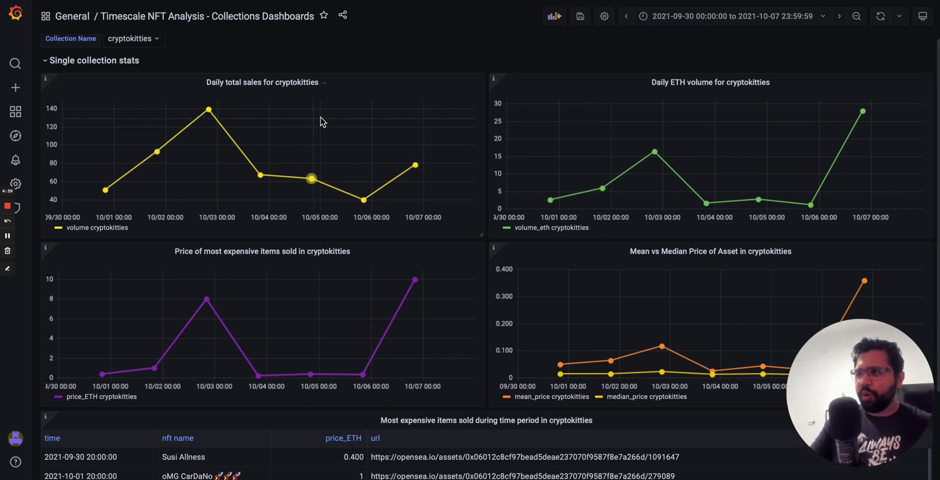
{"action": "scroll", "coordinate": [376, 101], "scroll_direction": "down", "scroll_amount": 1}
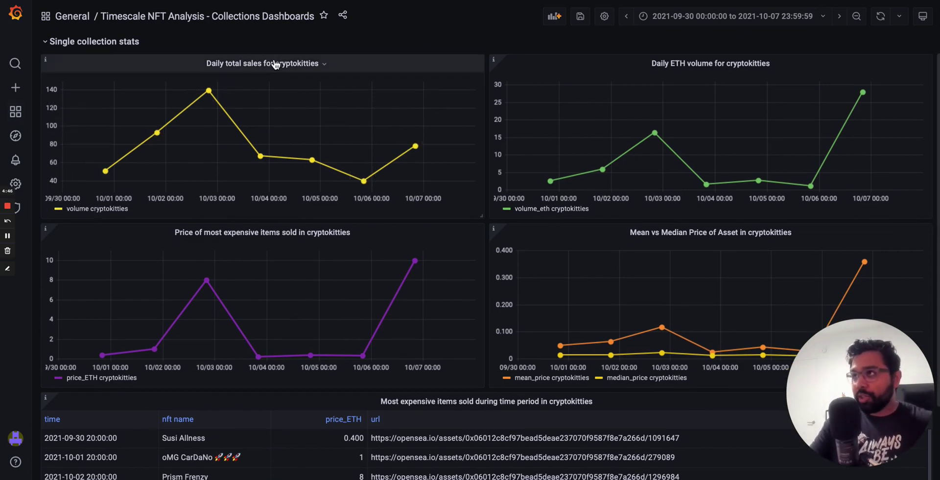
{"action": "left_click_drag", "start_coordinate": [192, 48], "coordinate": [342, 87]}
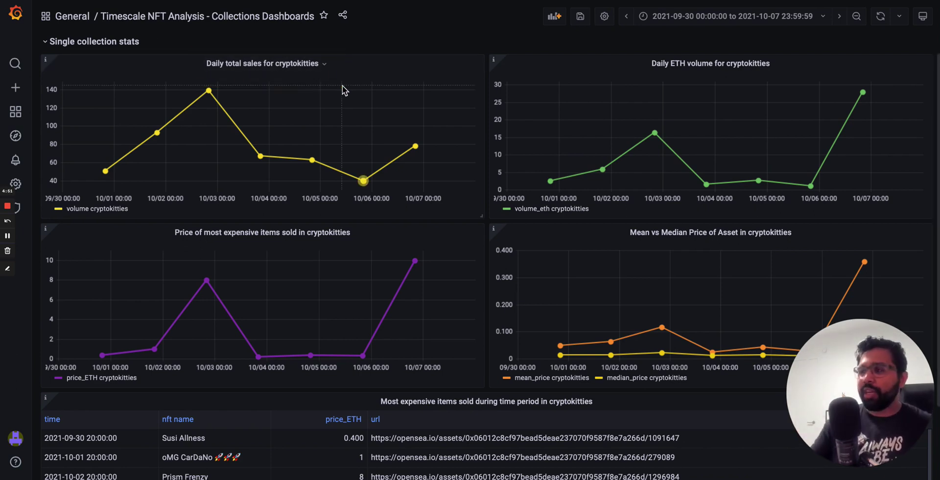
{"action": "mouse_move", "coordinate": [112, 171]}
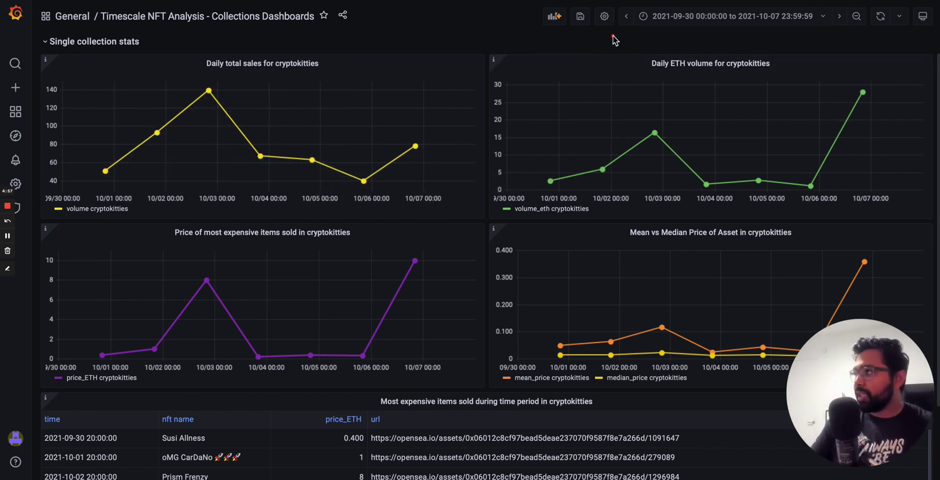
{"action": "mouse_move", "coordinate": [612, 33]}
{"action": "left_mouse_down"}
{"action": "mouse_move", "coordinate": [748, 84]}
{"action": "mouse_move", "coordinate": [814, 95]}
{"action": "left_mouse_up"}
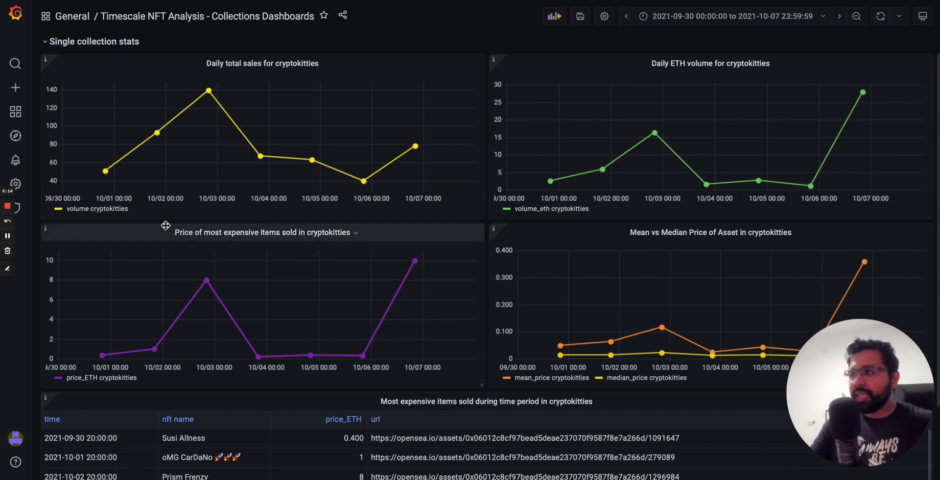
Select the first row's OpenSea URL (Susi Allness) in the Most expensive items table
{"action": "scroll", "coordinate": [166, 225], "scroll_direction": "down", "scroll_amount": 3}
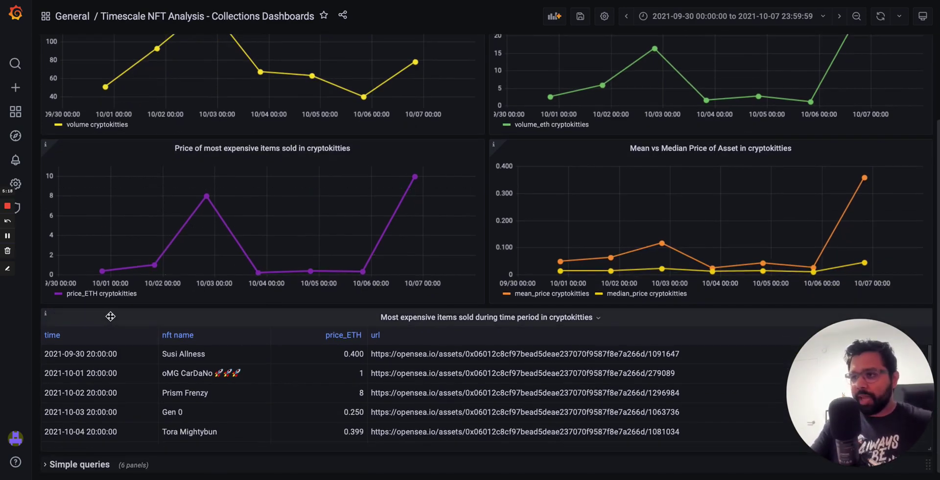
{"action": "left_click_drag", "start_coordinate": [143, 131], "coordinate": [377, 177]}
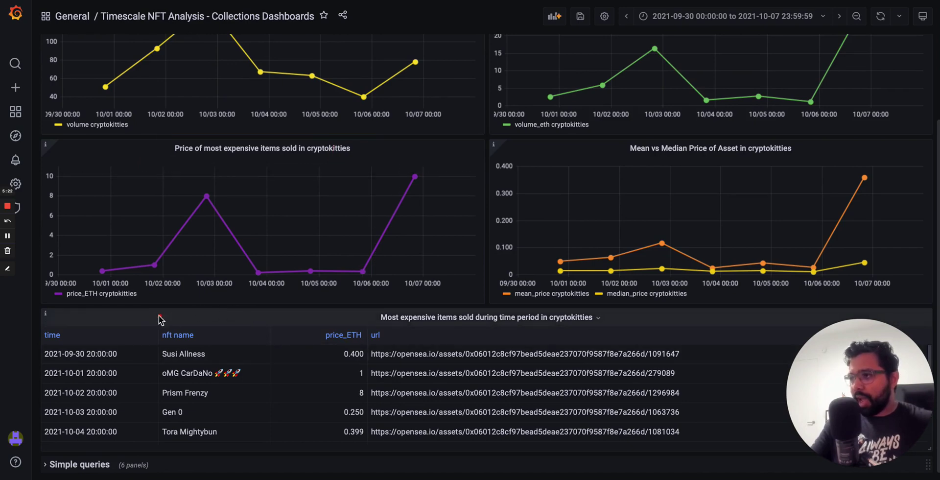
{"action": "mouse_move", "coordinate": [144, 305]}
{"action": "left_mouse_down"}
{"action": "mouse_move", "coordinate": [566, 447]}
{"action": "mouse_move", "coordinate": [734, 456]}
{"action": "left_mouse_up"}
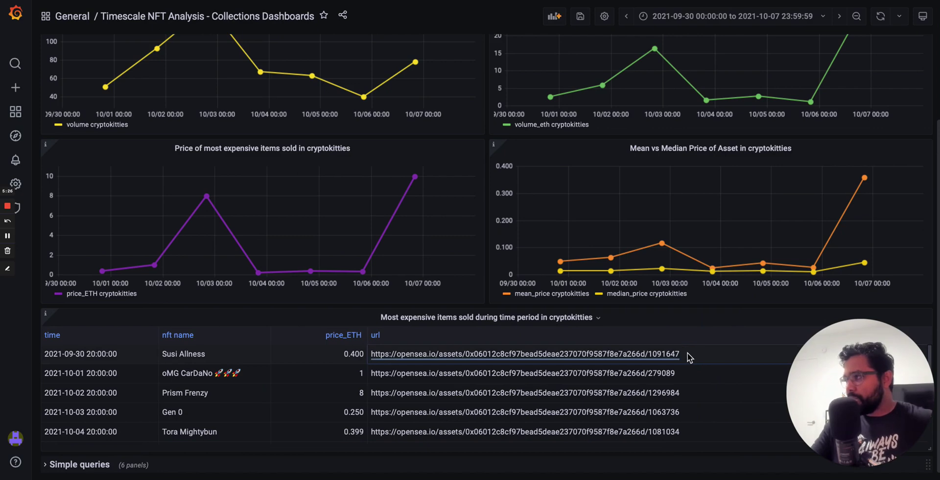
{"action": "left_click_drag", "start_coordinate": [684, 353], "coordinate": [372, 357]}
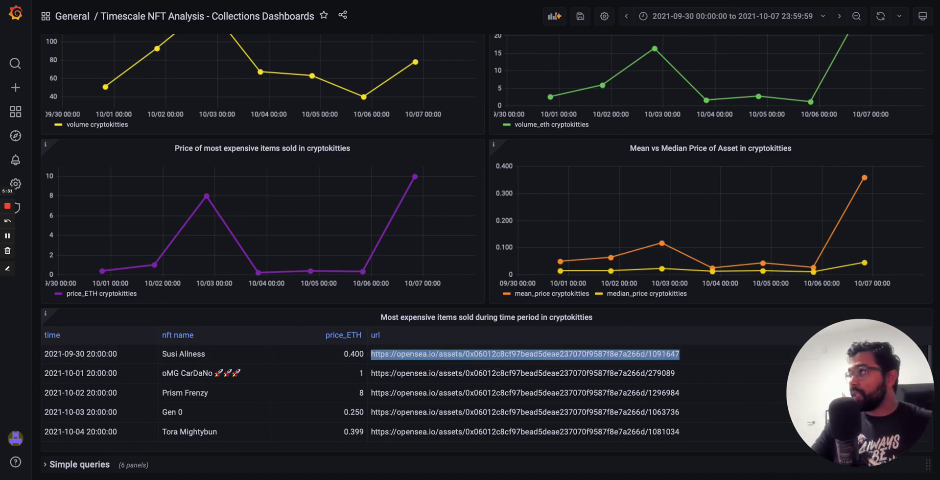
Load the copied Susi Allness OpenSea URL in a new browser tab
{"action": "key", "text": "super+t"}
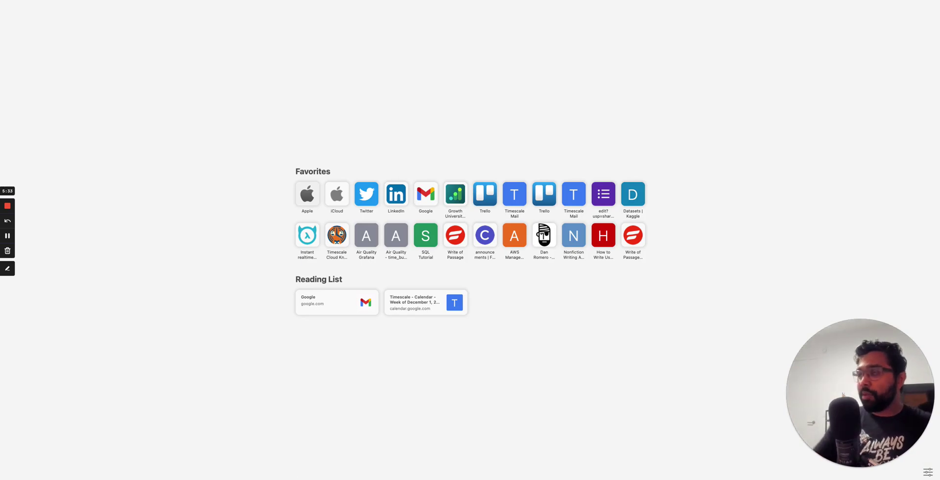
{"action": "key", "text": "Return"}
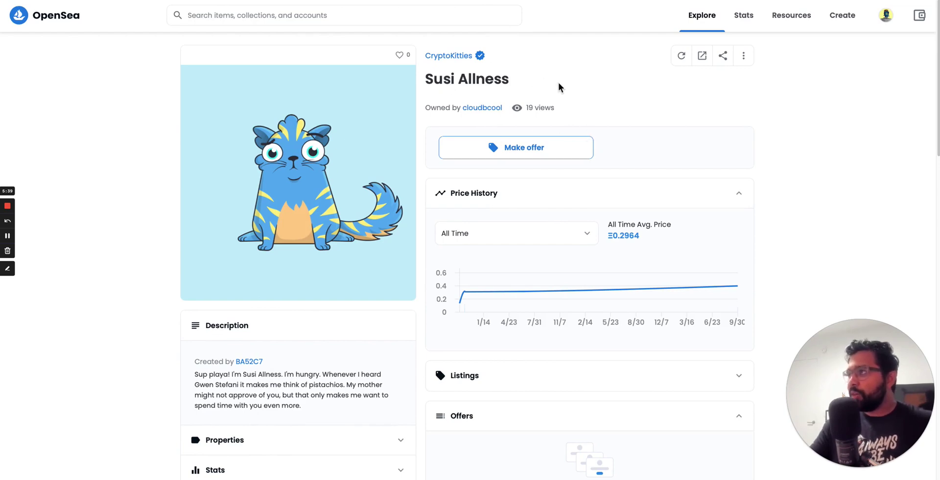
Return to the Grafana cryptokitties dashboard and scroll back up the panels
{"action": "key", "text": "ctrl+shift+Tab"}
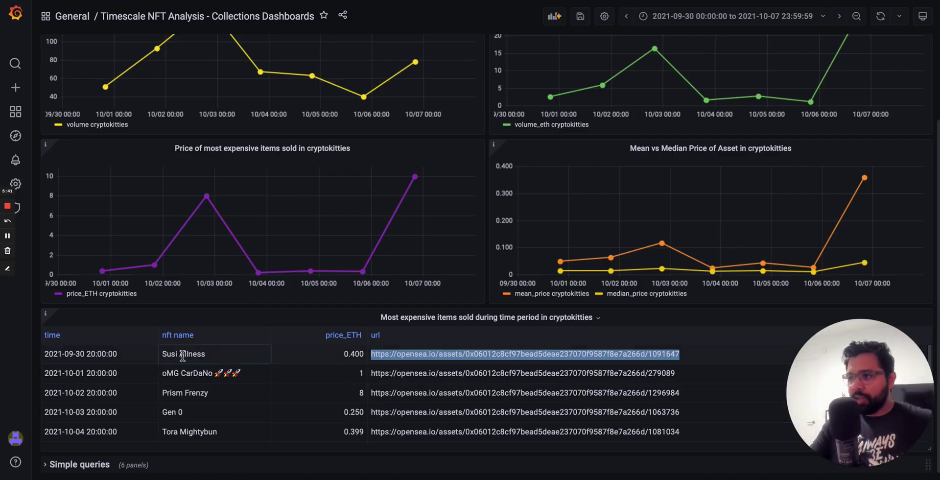
{"action": "left_click_drag", "start_coordinate": [206, 352], "coordinate": [160, 348]}
{"action": "left_click", "coordinate": [223, 353]}
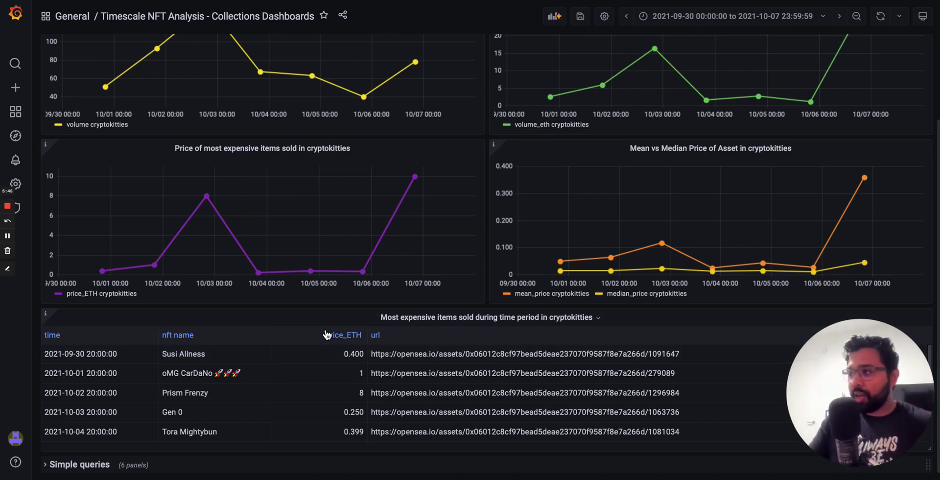
{"action": "scroll", "coordinate": [329, 306], "scroll_direction": "up", "scroll_amount": 2}
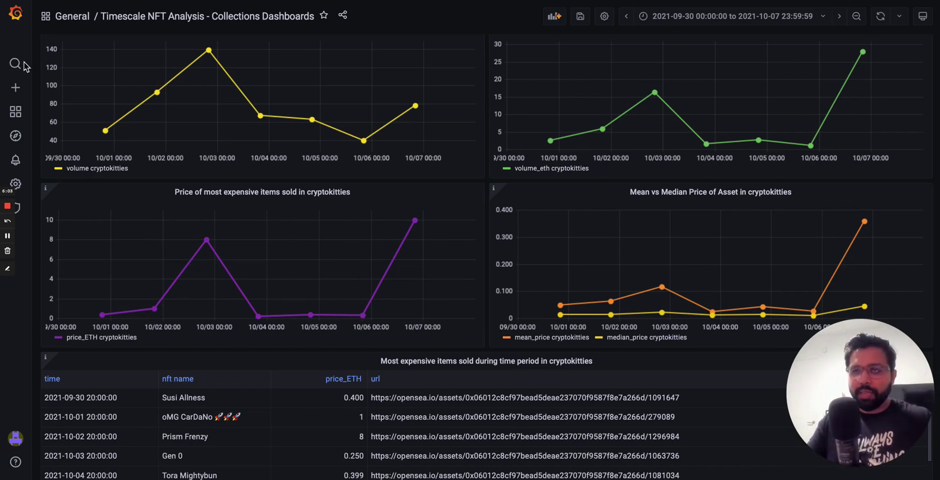
Pick 24px-clouds from the Collection Name dropdown and review its panels
{"action": "scroll", "coordinate": [360, 62], "scroll_direction": "up", "scroll_amount": 2}
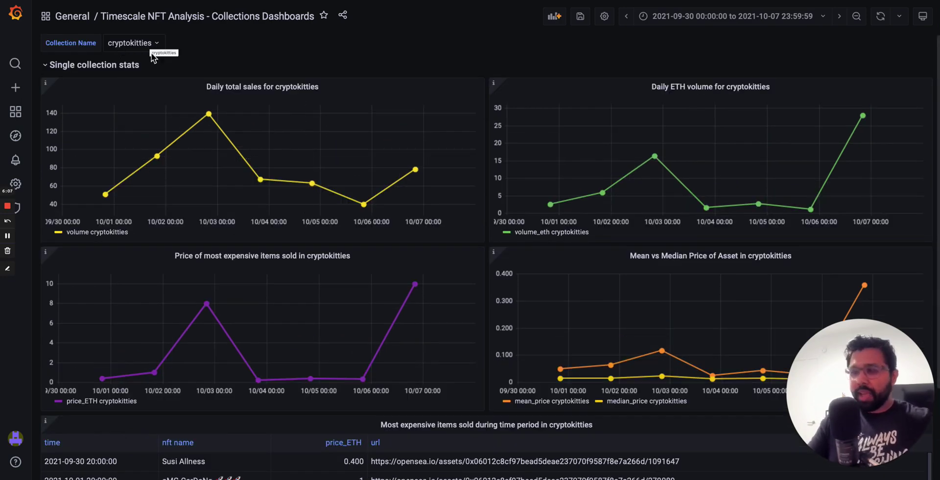
{"action": "left_click_drag", "start_coordinate": [99, 28], "coordinate": [198, 73]}
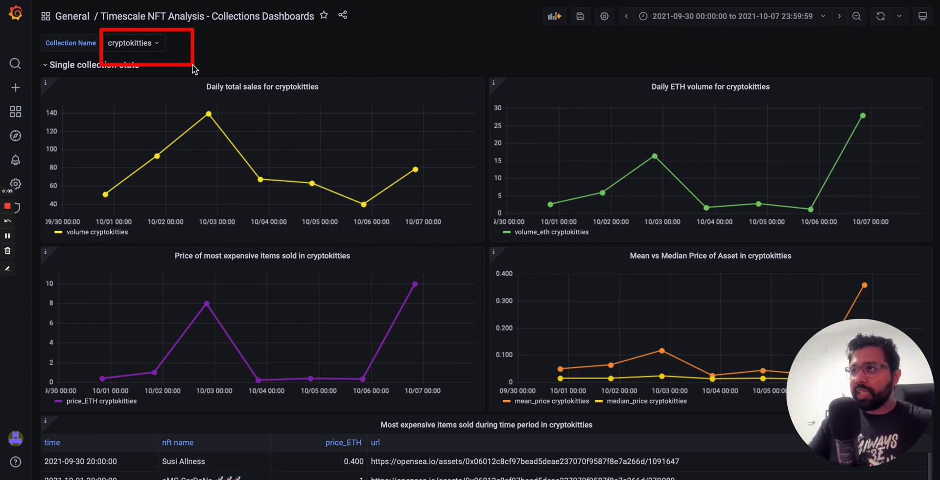
{"action": "left_click", "coordinate": [149, 49]}
{"action": "scroll", "coordinate": [224, 225], "scroll_direction": "down", "scroll_amount": 2}
{"action": "scroll", "coordinate": [224, 225], "scroll_direction": "down", "scroll_amount": 10}
{"action": "scroll", "coordinate": [221, 223], "scroll_direction": "down", "scroll_amount": 8}
{"action": "scroll", "coordinate": [205, 206], "scroll_direction": "up", "scroll_amount": 4}
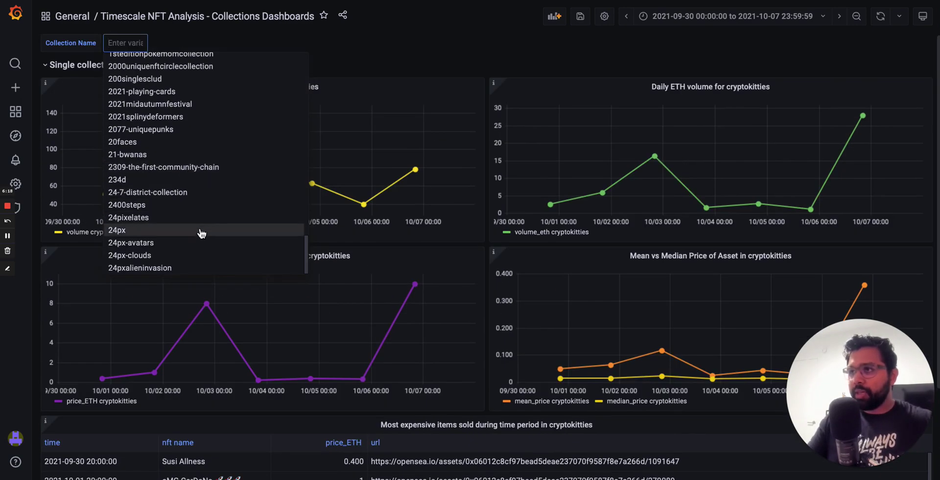
{"action": "left_click", "coordinate": [199, 261]}
{"action": "mouse_move", "coordinate": [330, 140]}
{"action": "left_mouse_down"}
{"action": "mouse_move", "coordinate": [392, 216]}
{"action": "mouse_move", "coordinate": [433, 361]}
{"action": "left_mouse_up"}
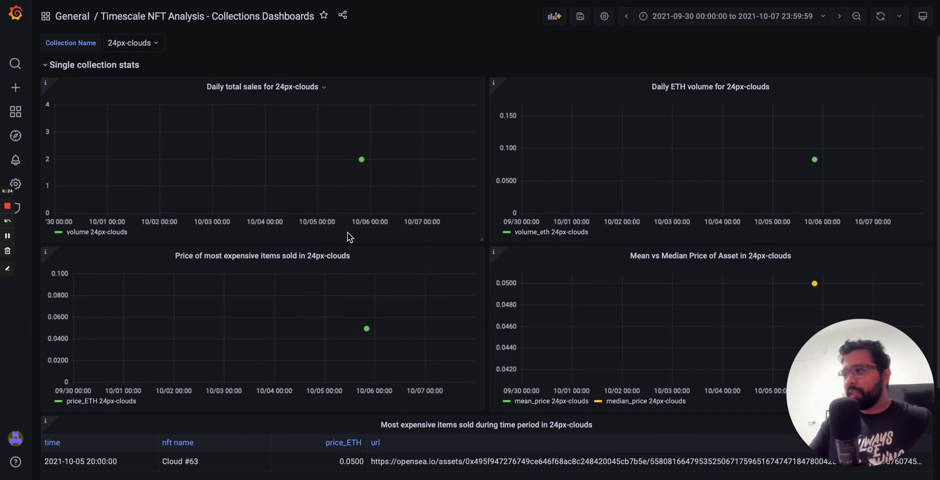
Search and apply cryptopunks as the collection, then scroll through its panels
{"action": "left_click", "coordinate": [138, 48]}
{"action": "type", "text": "cr"}
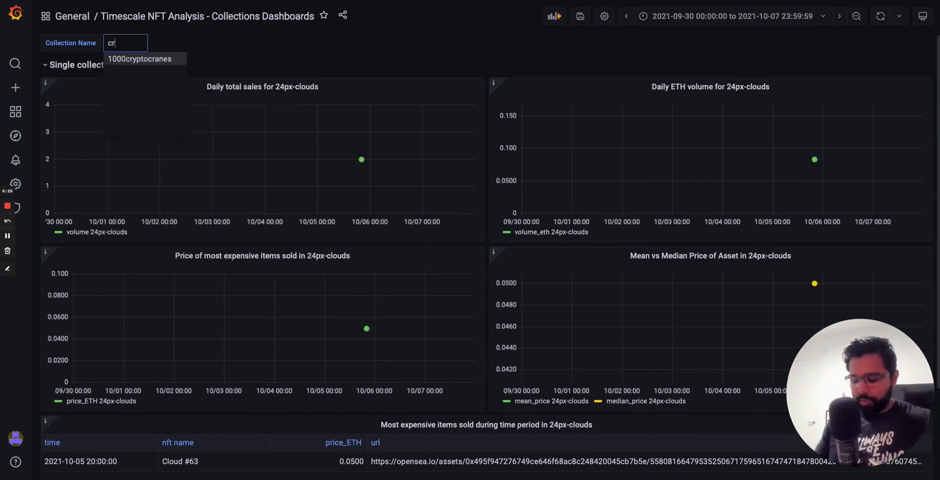
{"action": "type", "text": "yptopunks"}
{"action": "key", "text": "Return"}
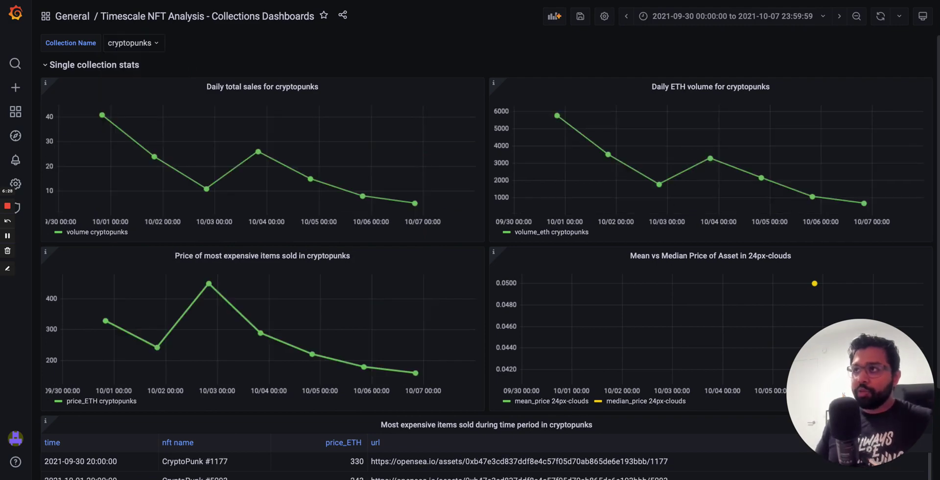
{"action": "scroll", "coordinate": [433, 58], "scroll_direction": "down", "scroll_amount": 3}
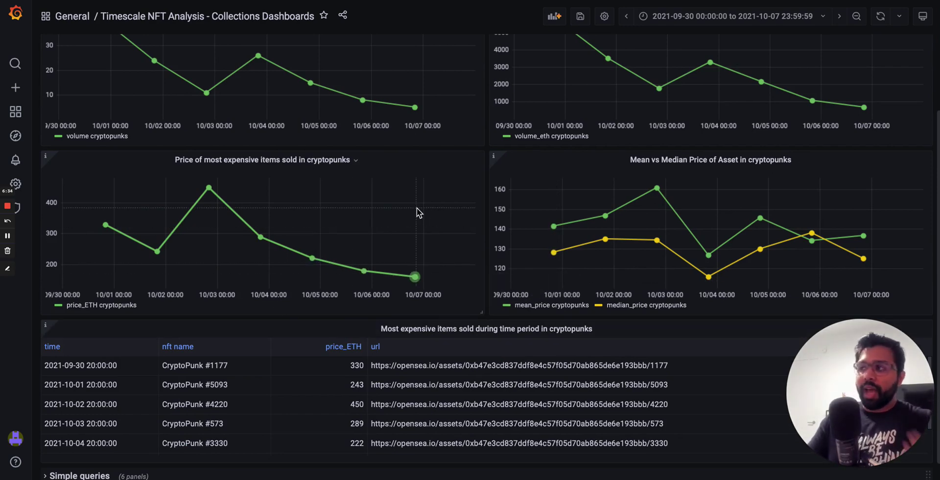
{"action": "scroll", "coordinate": [416, 207], "scroll_direction": "up", "scroll_amount": 3}
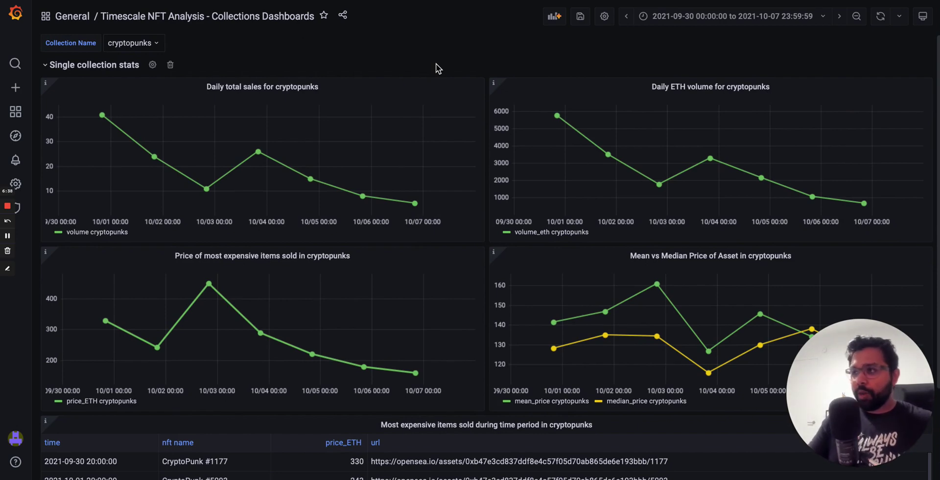
{"action": "left_click", "coordinate": [323, 87]}
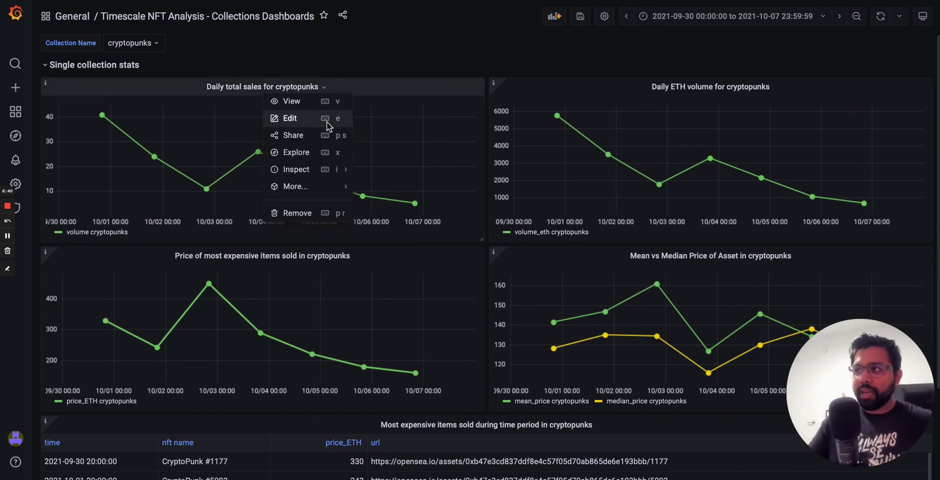
{"action": "left_click", "coordinate": [327, 121]}
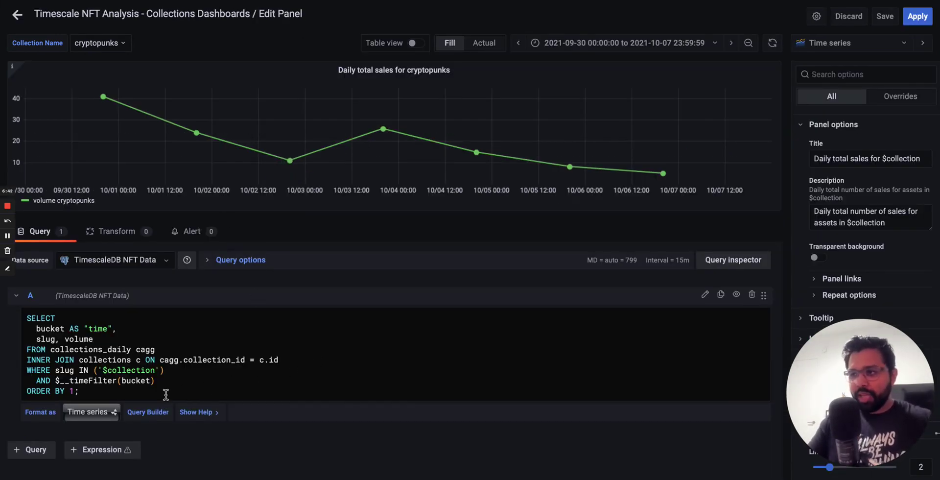
{"action": "left_click_drag", "start_coordinate": [128, 393], "coordinate": [22, 318]}
{"action": "left_click", "coordinate": [132, 359]}
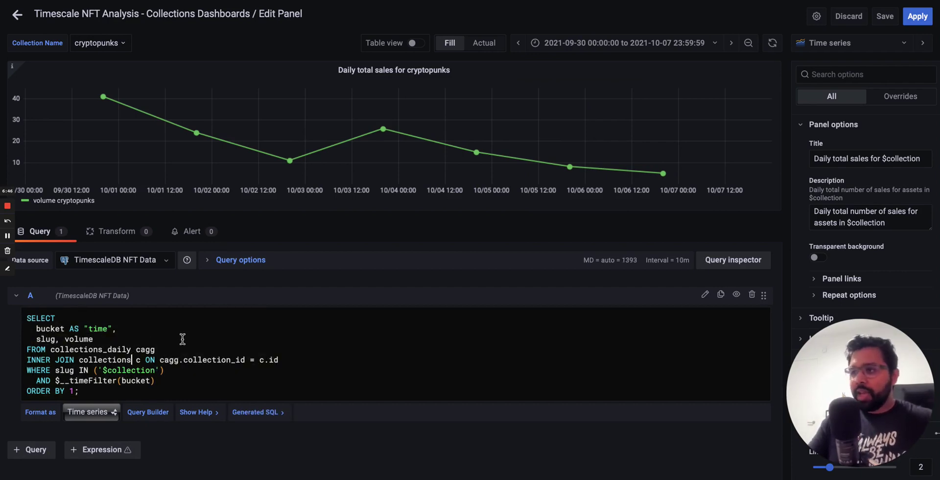
{"action": "left_click", "coordinate": [17, 14]}
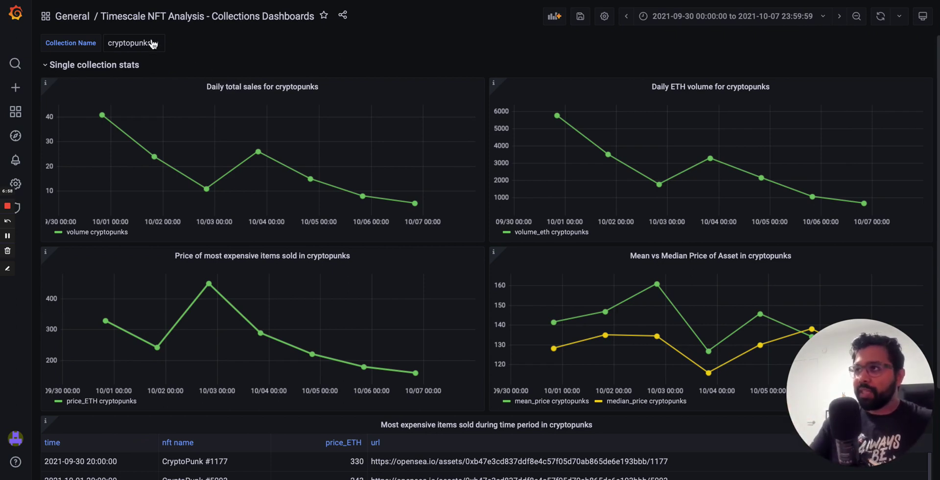
Collapse Single collection stats, expand Simple queries, and inspect the top-20 ETH volume chart
{"action": "left_click", "coordinate": [49, 67]}
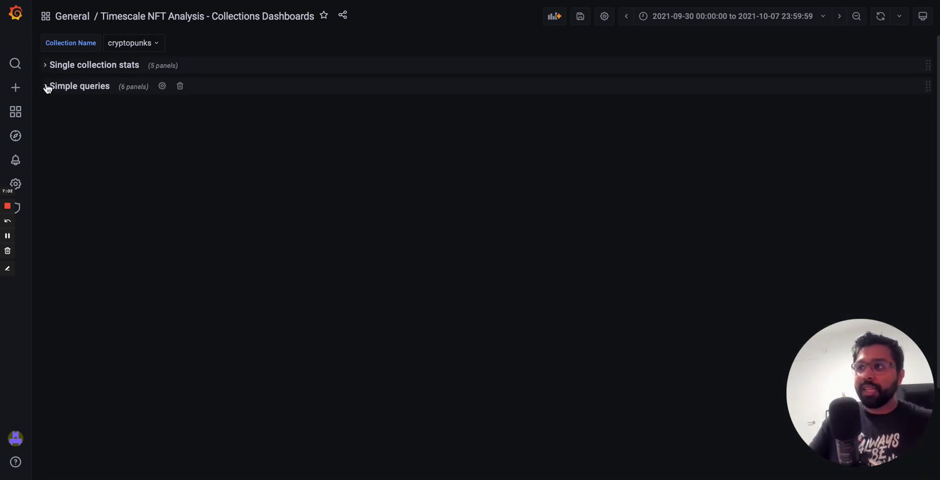
{"action": "left_click", "coordinate": [47, 89]}
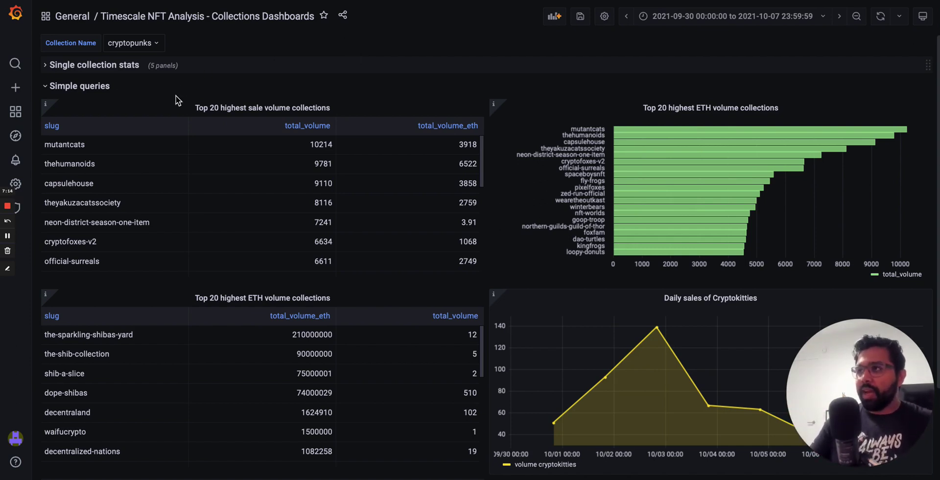
{"action": "left_click_drag", "start_coordinate": [176, 91], "coordinate": [389, 129]}
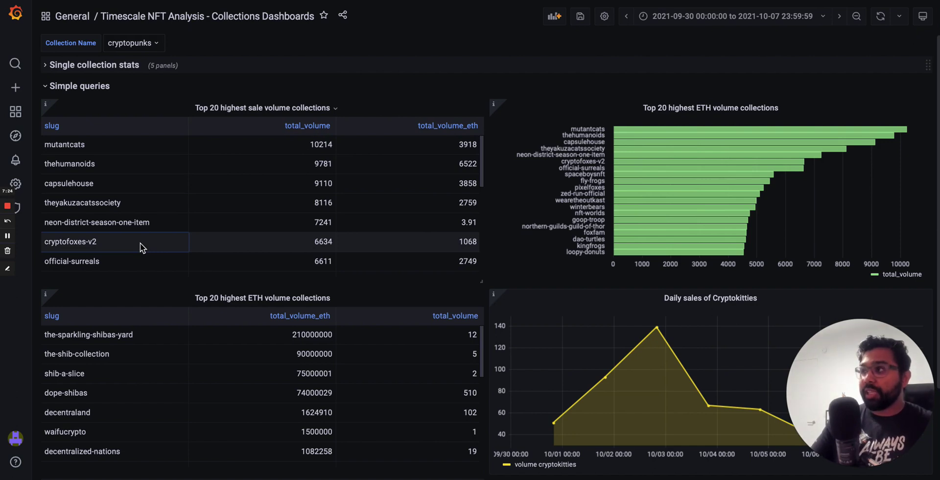
{"action": "mouse_move", "coordinate": [507, 97]}
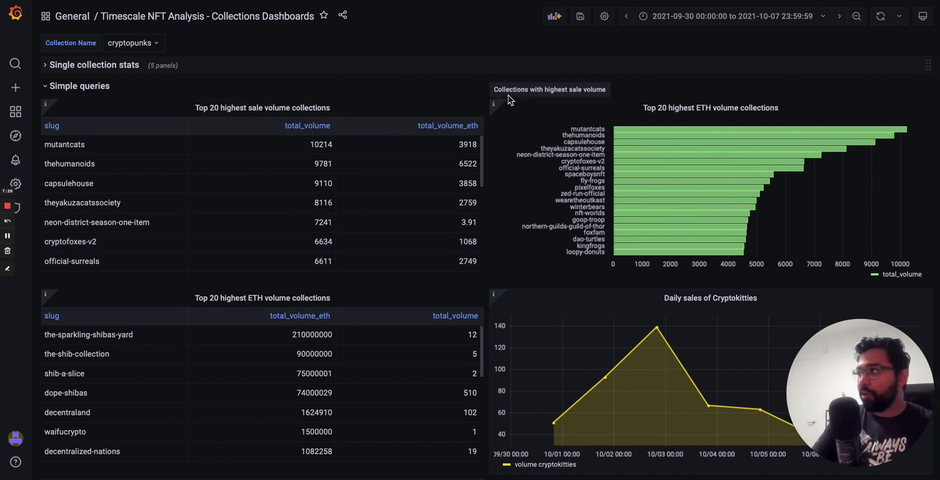
{"action": "left_click_drag", "start_coordinate": [483, 84], "coordinate": [938, 280]}
{"action": "mouse_move", "coordinate": [764, 176]}
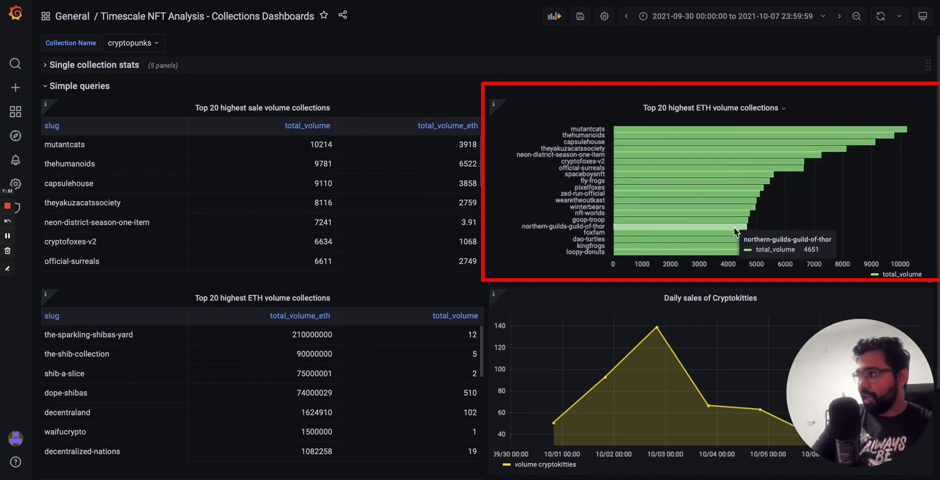
Scroll to the daily sales chart comparing afrodroids-by-owo, cryptokitties and lazy-lions, and the Snoop Dogg NFT Activity table
{"action": "scroll", "coordinate": [440, 267], "scroll_direction": "down", "scroll_amount": 3}
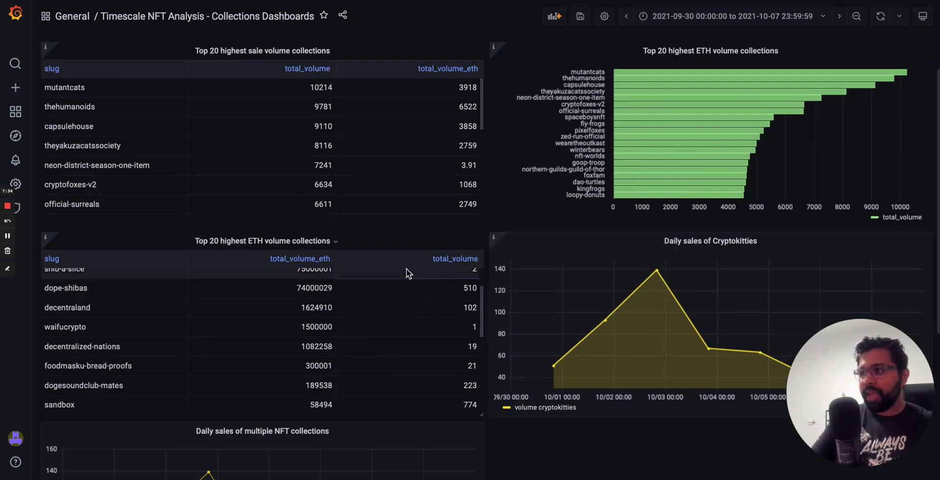
{"action": "scroll", "coordinate": [91, 247], "scroll_direction": "down", "scroll_amount": 1}
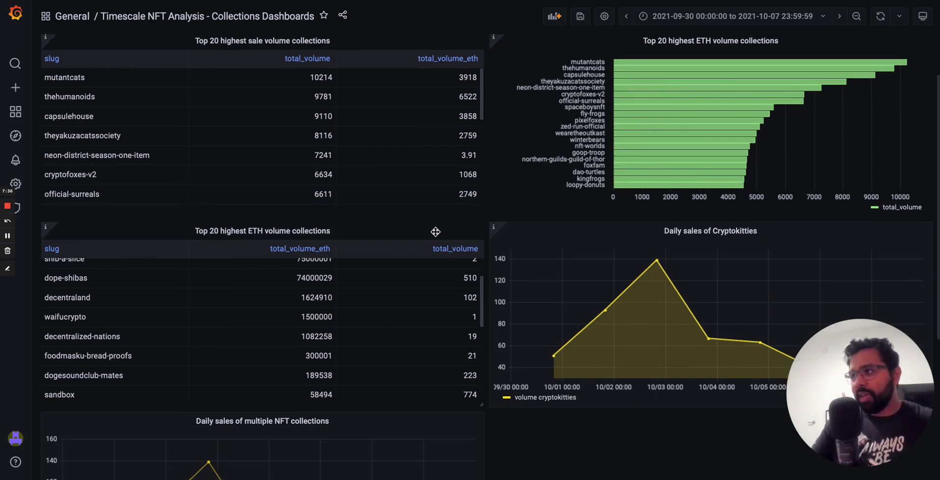
{"action": "scroll", "coordinate": [280, 331], "scroll_direction": "up", "scroll_amount": 2}
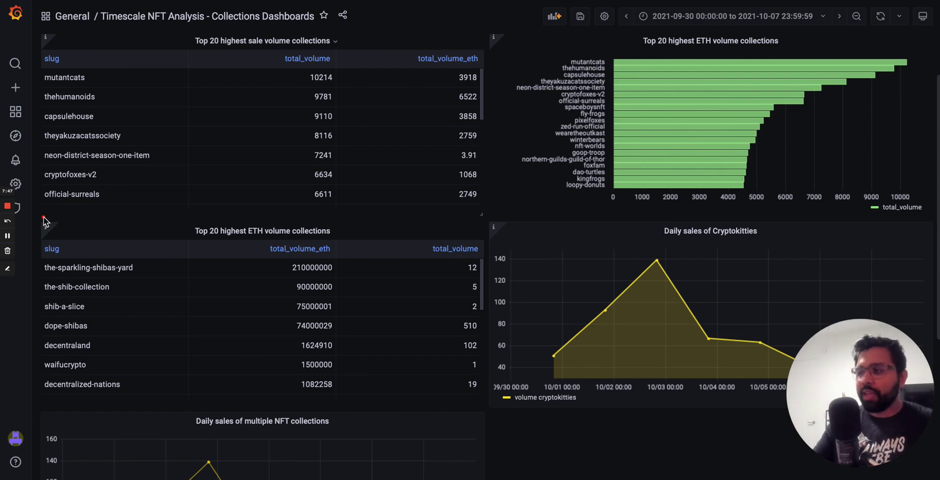
{"action": "mouse_move", "coordinate": [43, 216]}
{"action": "left_mouse_down"}
{"action": "mouse_move", "coordinate": [181, 338]}
{"action": "mouse_move", "coordinate": [488, 403]}
{"action": "left_mouse_up"}
{"action": "scroll", "coordinate": [587, 412], "scroll_direction": "down", "scroll_amount": 4}
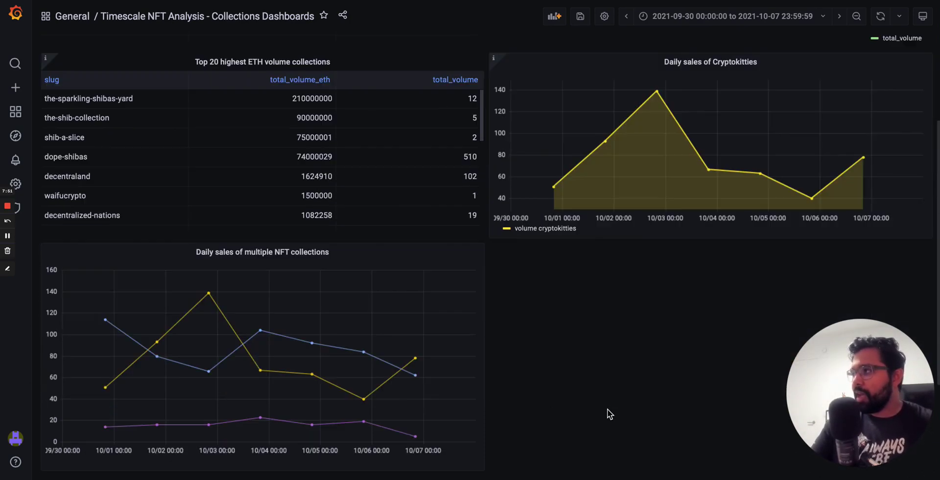
{"action": "scroll", "coordinate": [606, 392], "scroll_direction": "down", "scroll_amount": 1}
{"action": "scroll", "coordinate": [603, 375], "scroll_direction": "down", "scroll_amount": 1}
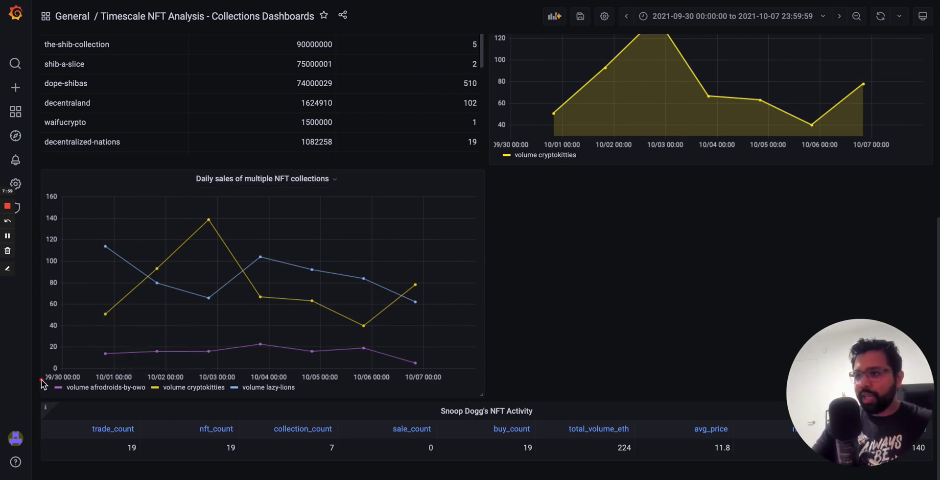
{"action": "left_click_drag", "start_coordinate": [41, 374], "coordinate": [362, 404]}
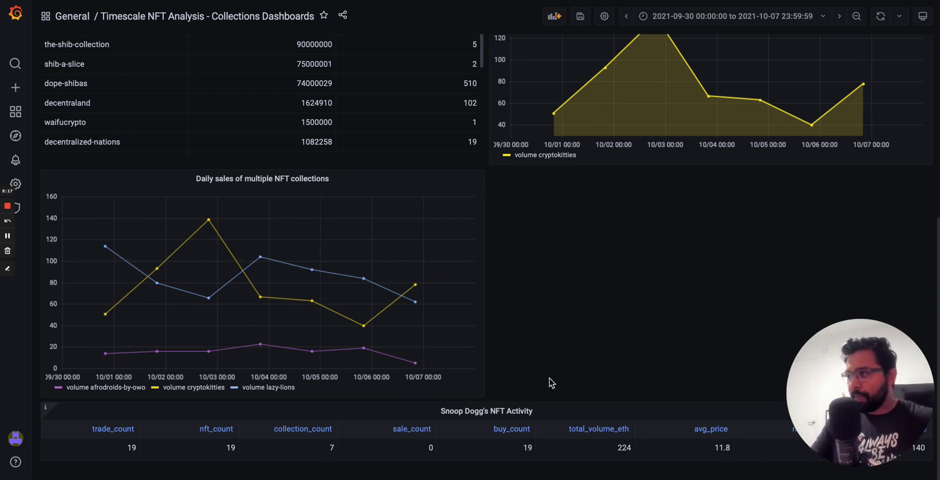
Open the Snoop Dogg's NFT Activity panel for editing and highlight the wallet address in its SQL
{"action": "left_click", "coordinate": [536, 411]}
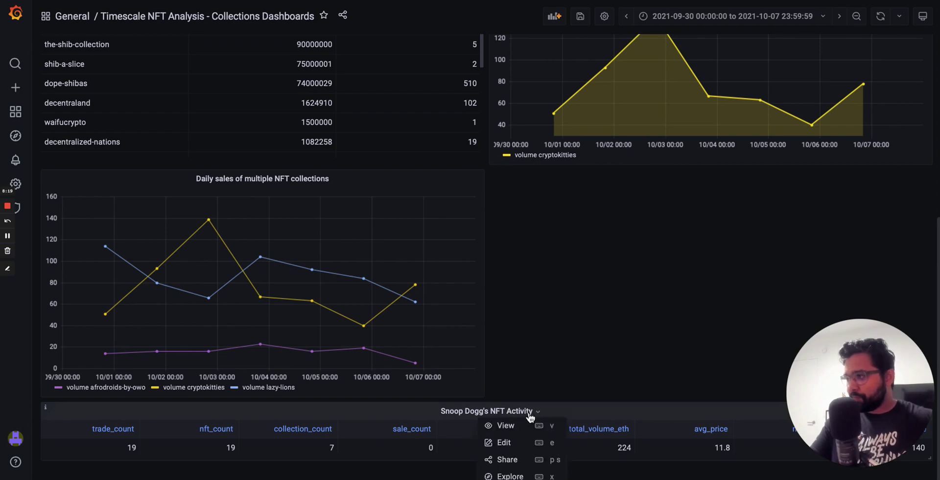
{"action": "left_click", "coordinate": [522, 444]}
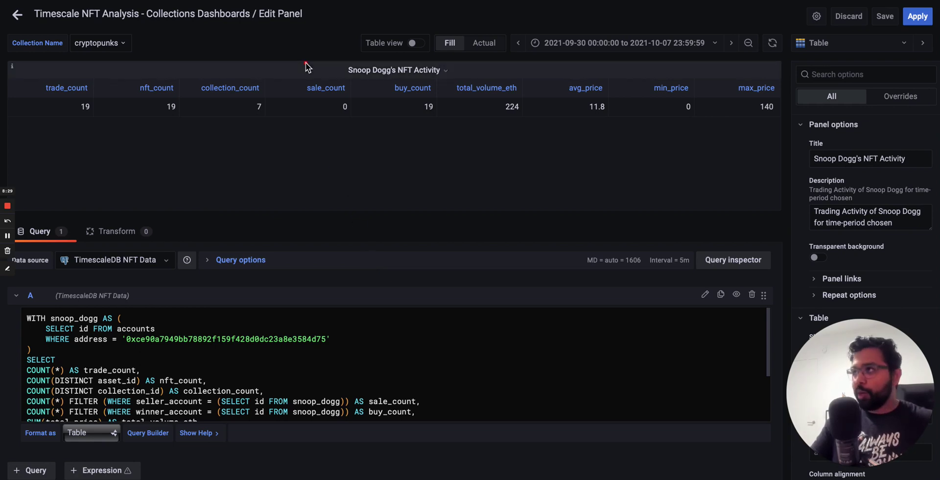
{"action": "left_click_drag", "start_coordinate": [329, 58], "coordinate": [475, 92]}
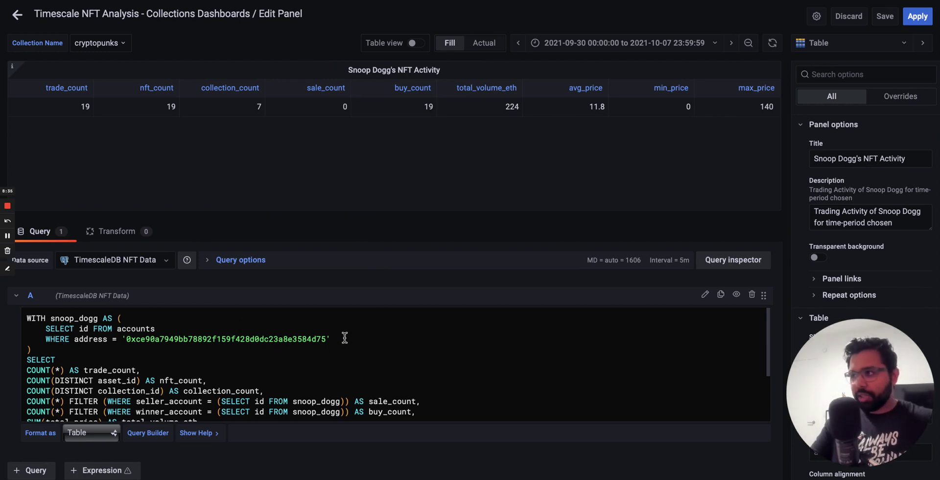
{"action": "left_click_drag", "start_coordinate": [345, 338], "coordinate": [123, 342]}
{"action": "left_click", "coordinate": [176, 338]}
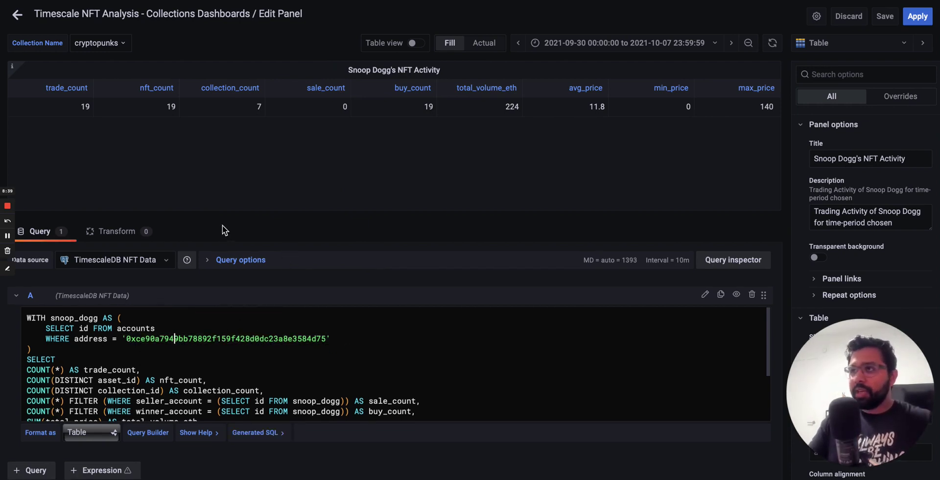
Highlight each trade count and ETH price stat in the panel preview
{"action": "mouse_move", "coordinate": [34, 69]}
{"action": "left_mouse_down"}
{"action": "mouse_move", "coordinate": [81, 122]}
{"action": "mouse_move", "coordinate": [115, 131]}
{"action": "left_mouse_up"}
{"action": "mouse_move", "coordinate": [120, 72]}
{"action": "left_mouse_down"}
{"action": "mouse_move", "coordinate": [172, 120]}
{"action": "mouse_move", "coordinate": [208, 132]}
{"action": "left_mouse_up"}
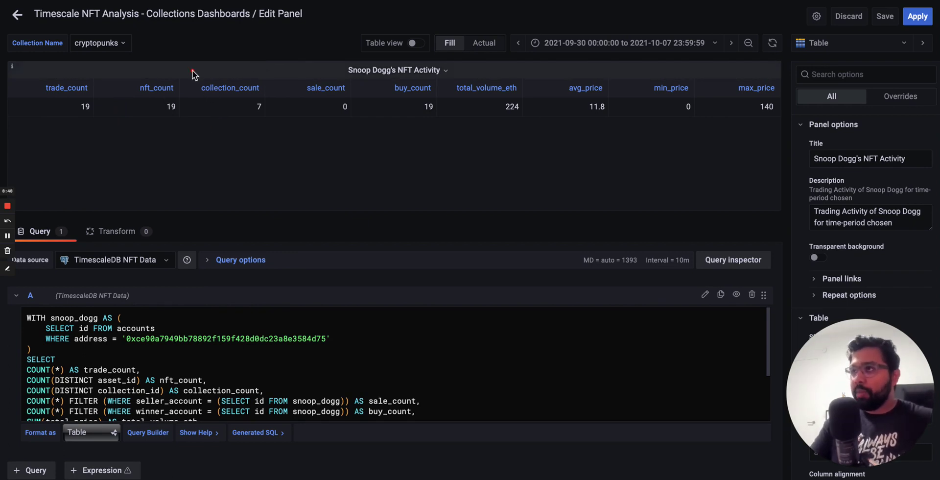
{"action": "left_click_drag", "start_coordinate": [192, 69], "coordinate": [279, 133]}
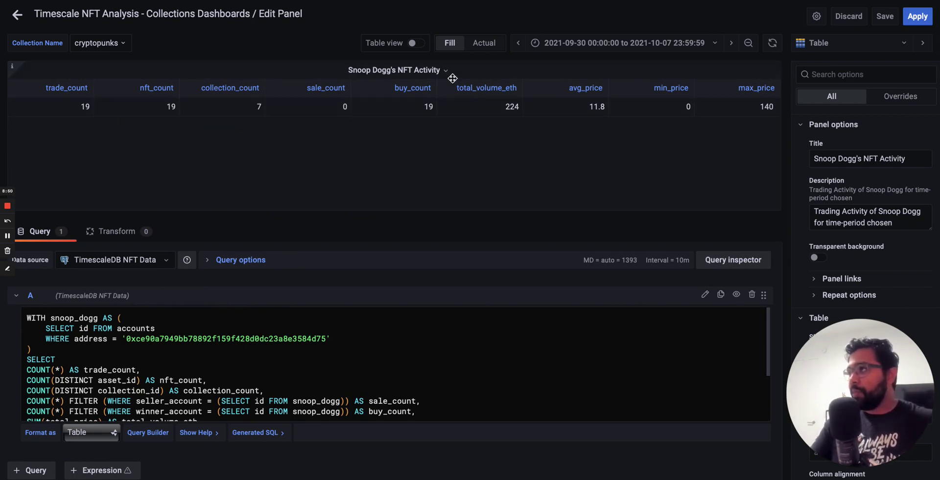
{"action": "mouse_move", "coordinate": [442, 74]}
{"action": "left_mouse_down"}
{"action": "mouse_move", "coordinate": [530, 153]}
{"action": "mouse_move", "coordinate": [616, 134]}
{"action": "left_mouse_up"}
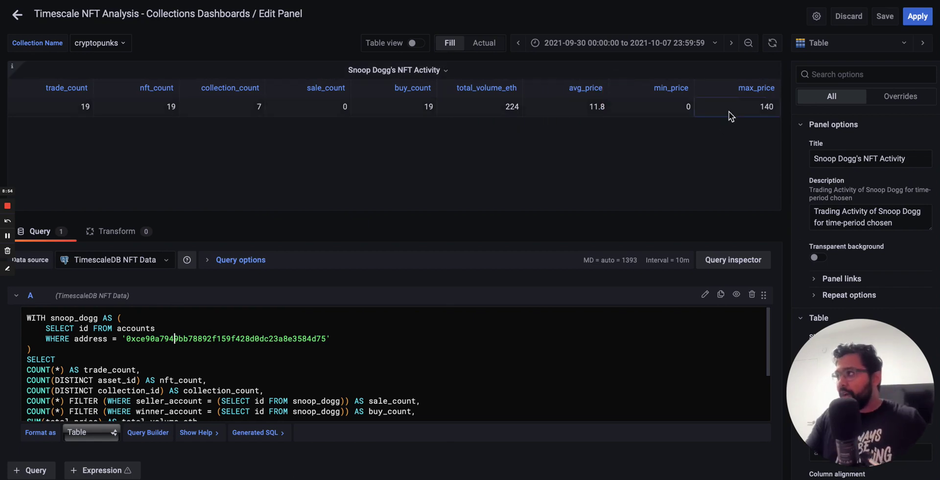
{"action": "left_click_drag", "start_coordinate": [716, 73], "coordinate": [777, 130]}
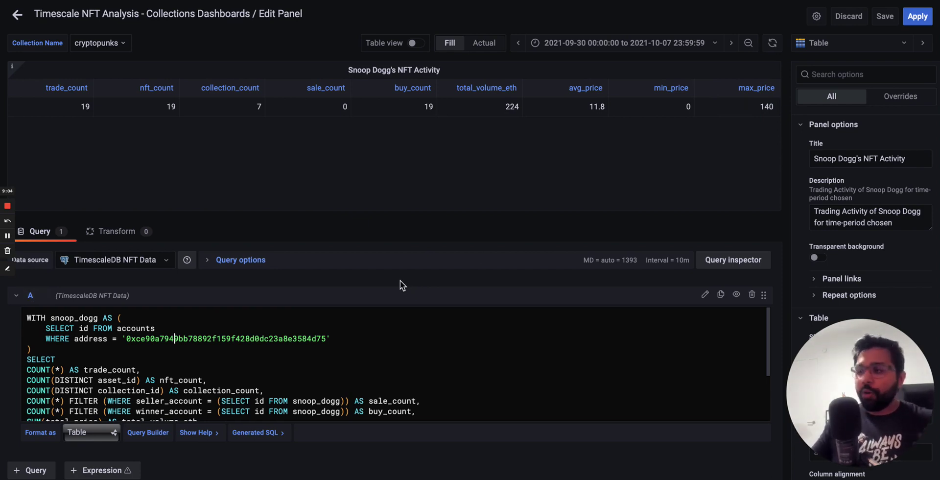
Scroll the query and select the aggregate lines from collection_count to max_price
{"action": "left_click_drag", "start_coordinate": [337, 339], "coordinate": [145, 349]}
{"action": "left_click", "coordinate": [144, 349]}
{"action": "scroll", "coordinate": [196, 372], "scroll_direction": "down", "scroll_amount": 2}
{"action": "left_click", "coordinate": [191, 415]}
{"action": "left_click_drag", "start_coordinate": [192, 415], "coordinate": [84, 354]}
{"action": "left_click", "coordinate": [85, 353]}
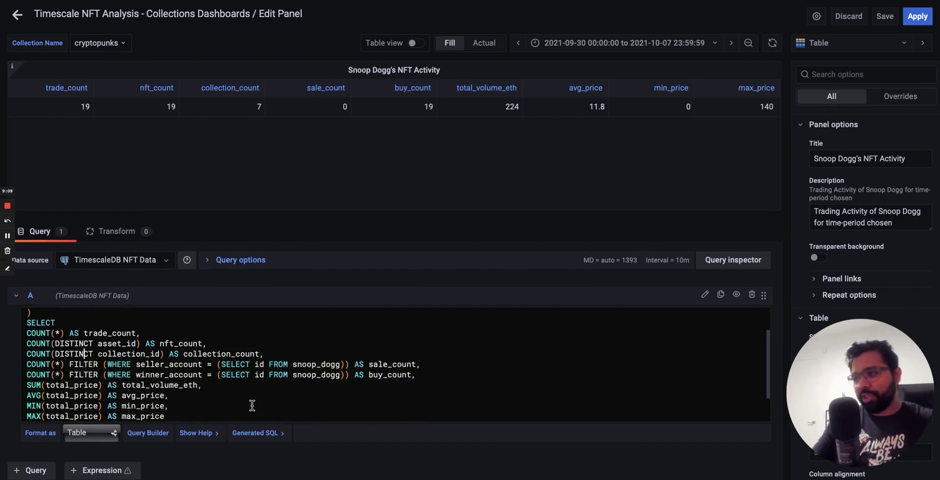
Return to the dashboard, where Snoop Dogg's NFT Activity shows 19 buys across 7 collections averaging 11.8 ETH
{"action": "left_click", "coordinate": [17, 14]}
{"action": "scroll", "coordinate": [560, 316], "scroll_direction": "down", "scroll_amount": 1}
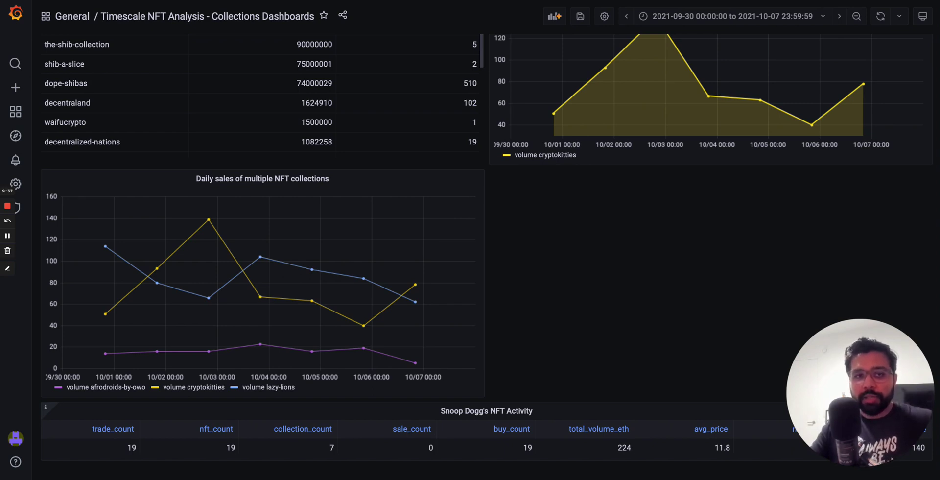
Switch to the OpenSea Time Travel Tigers by Timescale page and scroll to its 20 Eon items
{"action": "key", "text": "ctrl+Tab"}
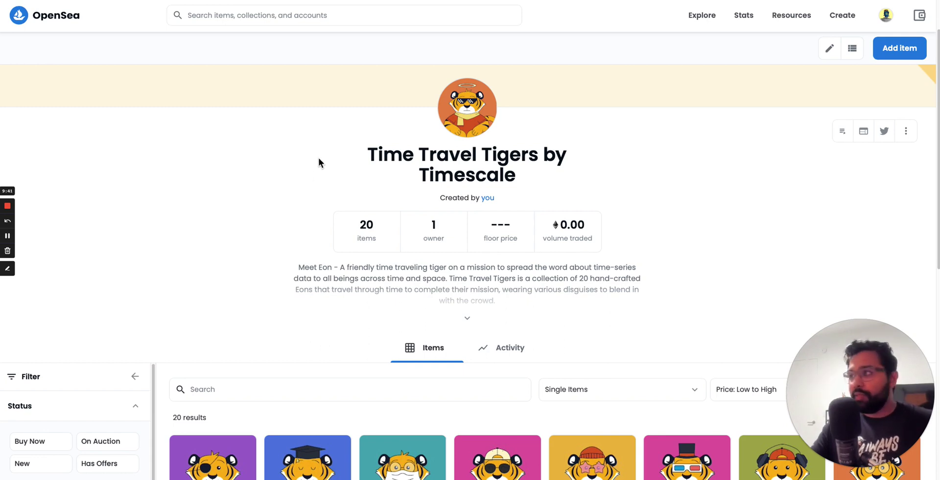
{"action": "mouse_move", "coordinate": [259, 56]}
{"action": "left_mouse_down"}
{"action": "mouse_move", "coordinate": [372, 189]}
{"action": "mouse_move", "coordinate": [688, 334]}
{"action": "left_mouse_up"}
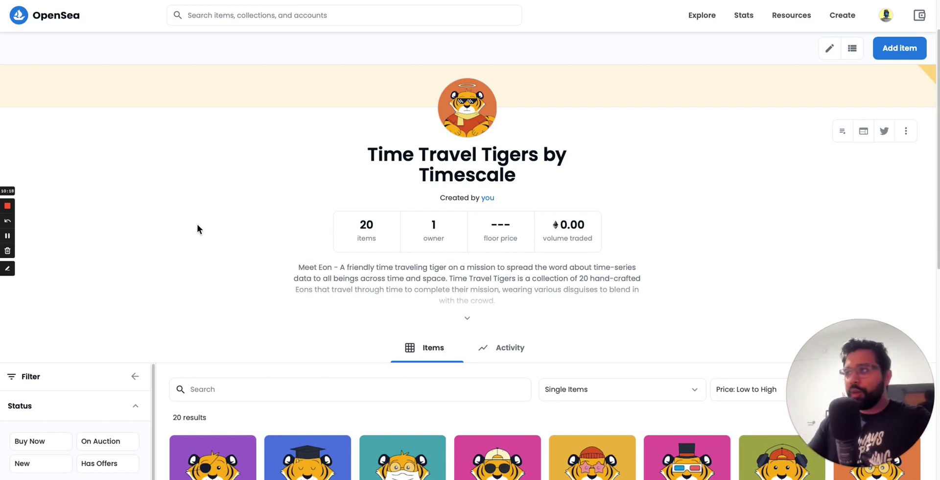
{"action": "scroll", "coordinate": [556, 252], "scroll_direction": "down", "scroll_amount": 5}
{"action": "scroll", "coordinate": [556, 252], "scroll_direction": "down", "scroll_amount": 1}
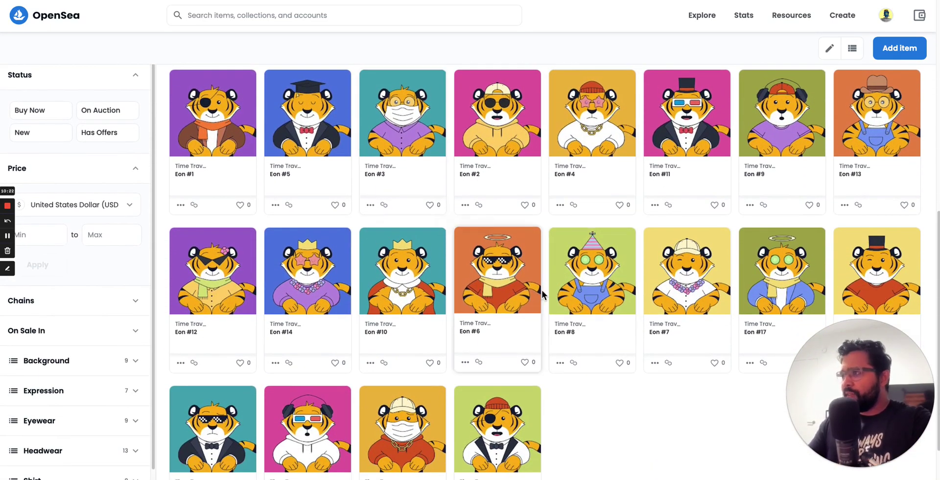
{"action": "scroll", "coordinate": [598, 393], "scroll_direction": "down", "scroll_amount": 1}
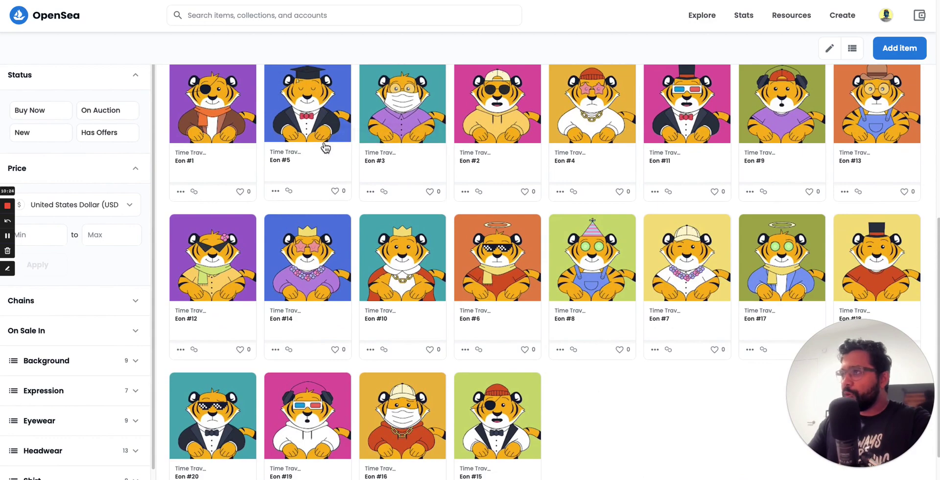
Open the Eon #1 item page, view its enlarged image, and expand Properties to see its traits
{"action": "left_click", "coordinate": [230, 168]}
{"action": "left_click", "coordinate": [228, 165]}
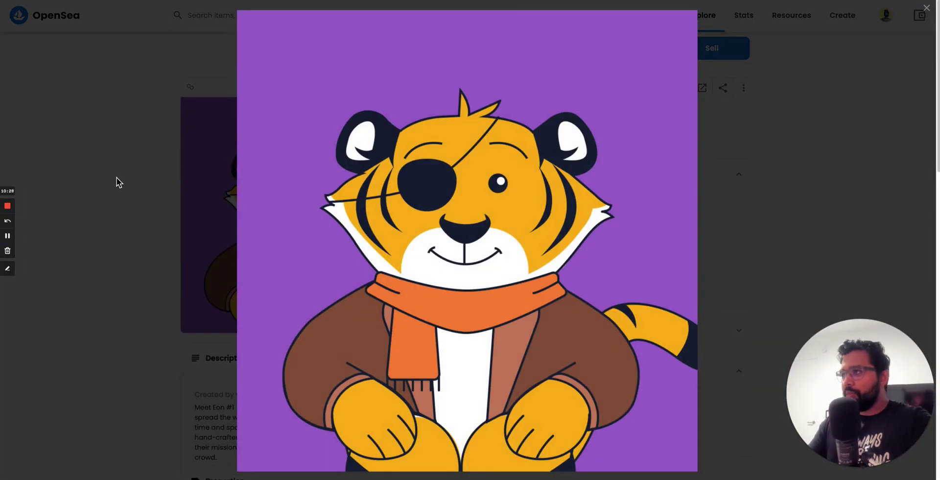
{"action": "left_click", "coordinate": [110, 174]}
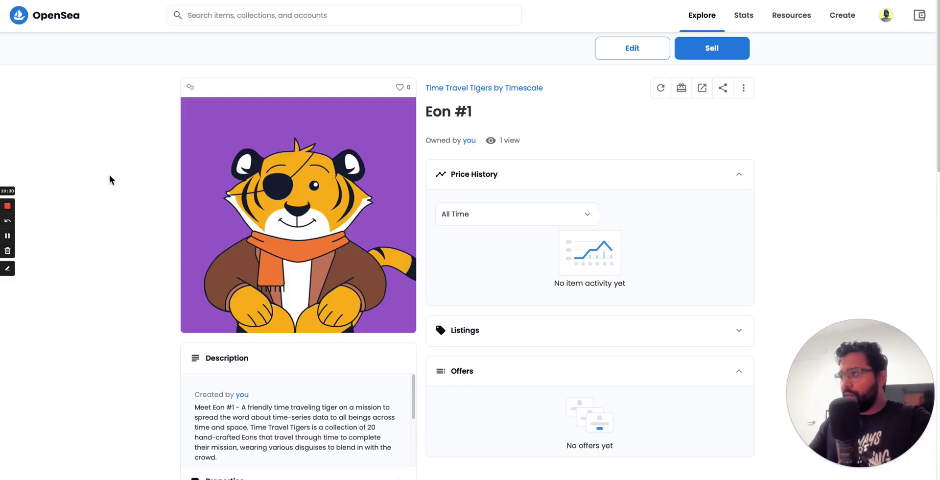
{"action": "scroll", "coordinate": [126, 236], "scroll_direction": "down", "scroll_amount": 3}
{"action": "scroll", "coordinate": [125, 236], "scroll_direction": "down", "scroll_amount": 2}
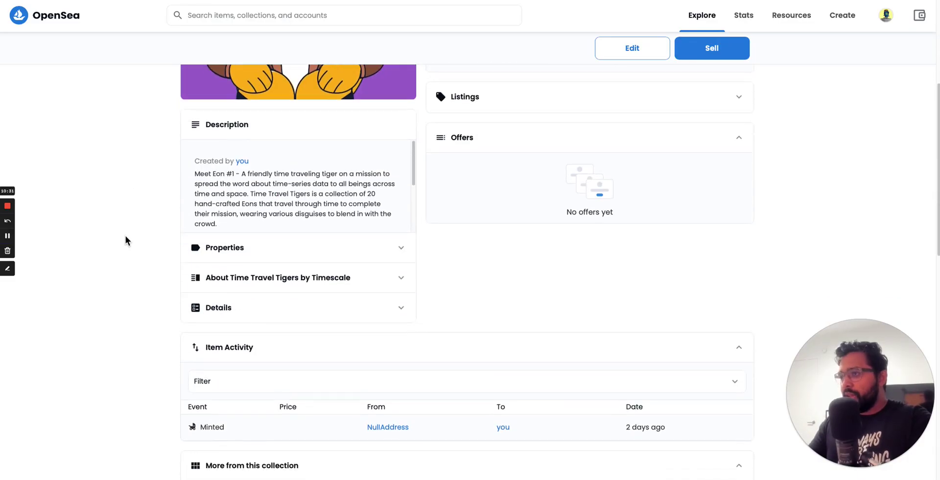
{"action": "left_click", "coordinate": [238, 248]}
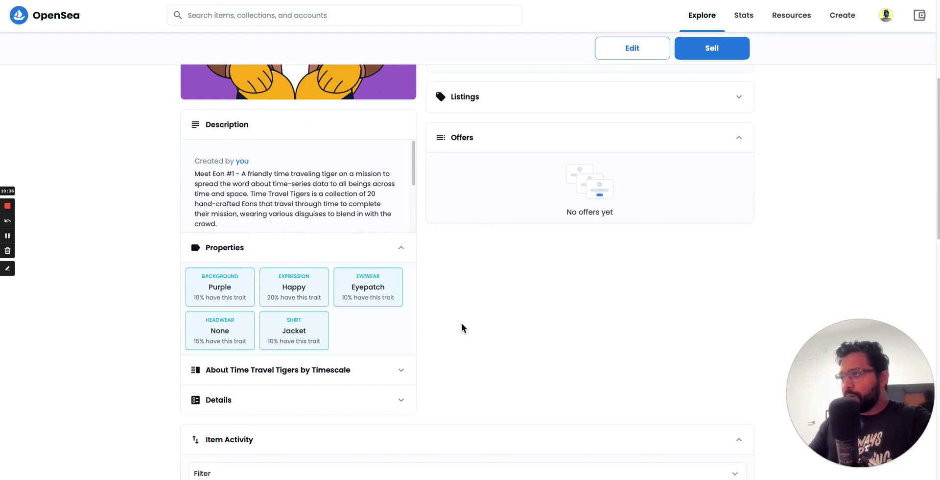
{"action": "scroll", "coordinate": [461, 327], "scroll_direction": "up", "scroll_amount": 5}
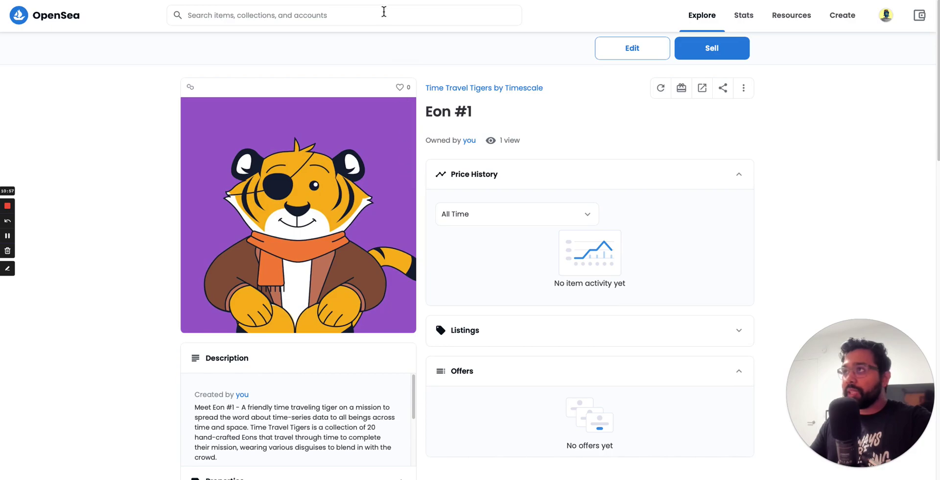
{"action": "key", "text": "ctrl+Tab"}
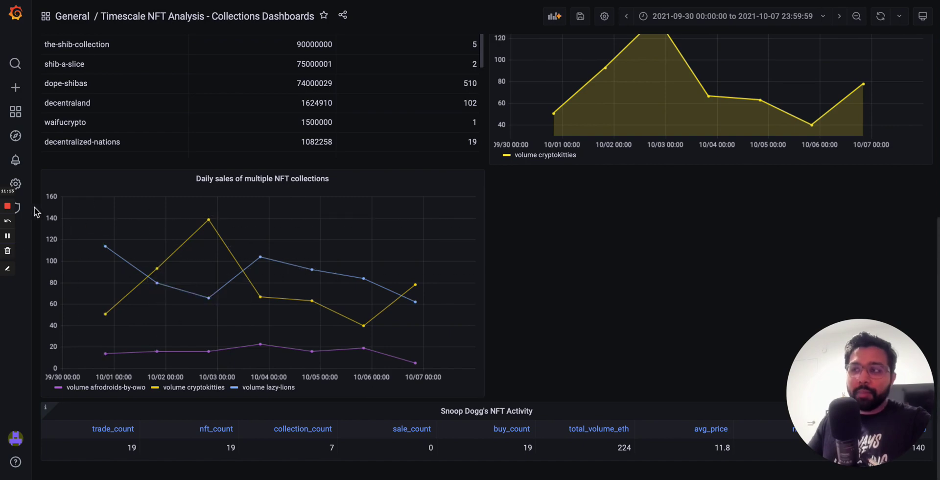
{"action": "mouse_move", "coordinate": [16, 208]}
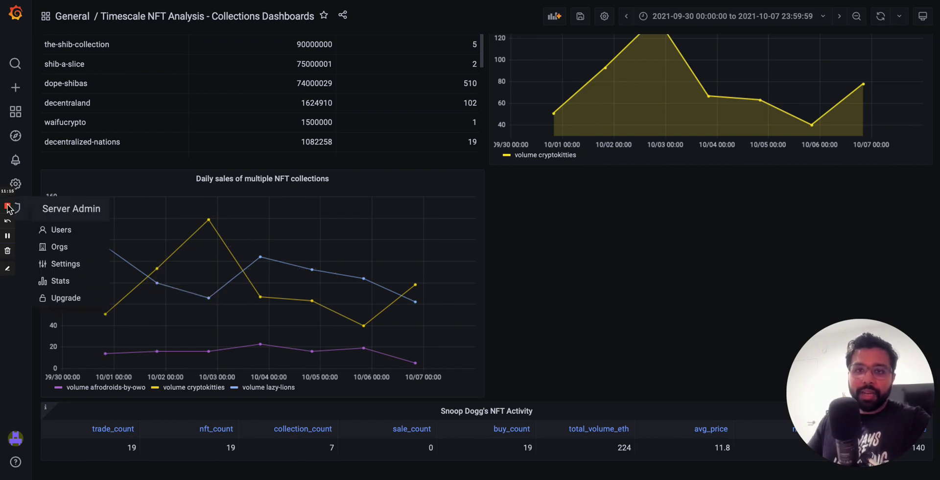